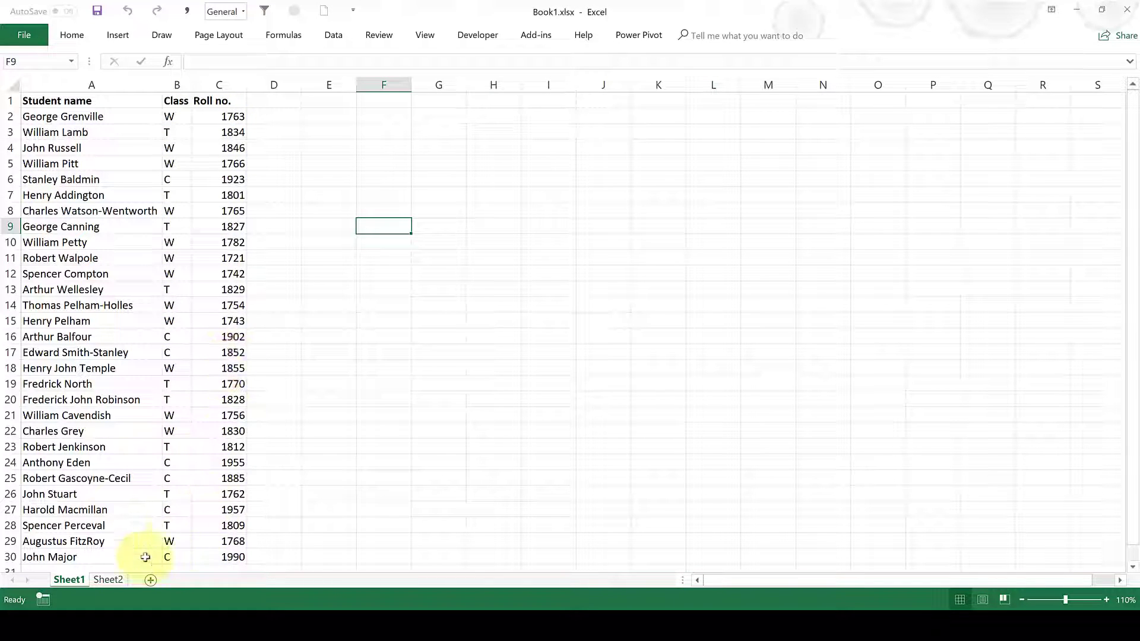
Compare the student name, class and roll number columns on Sheet1 and Sheet2.
{"action": "left_click", "coordinate": [105, 586]}
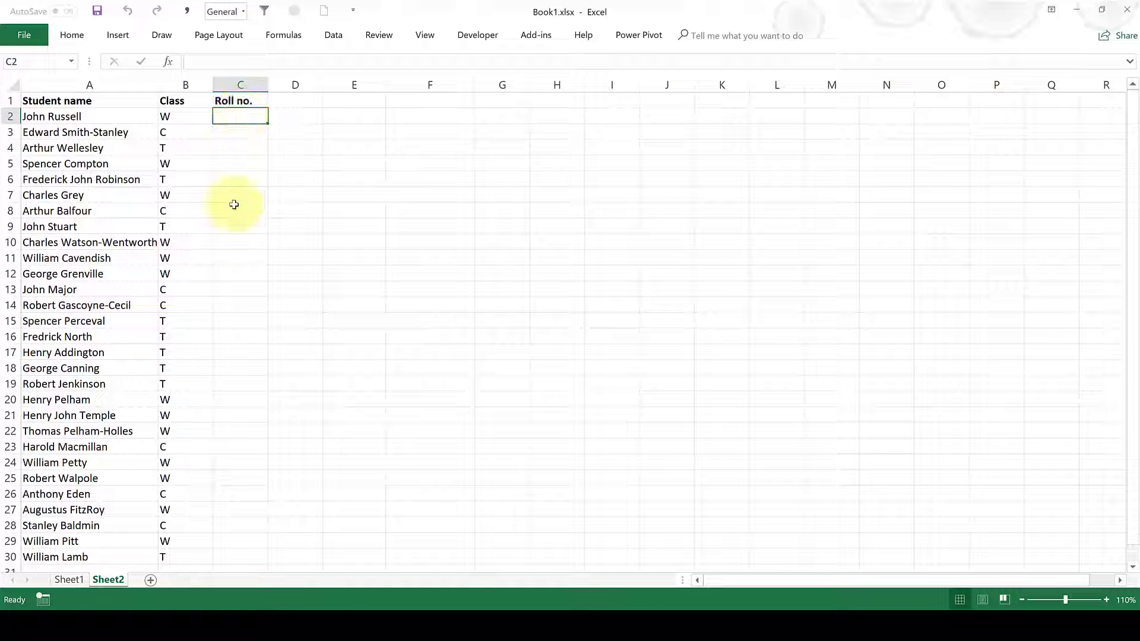
{"action": "left_click", "coordinate": [70, 580]}
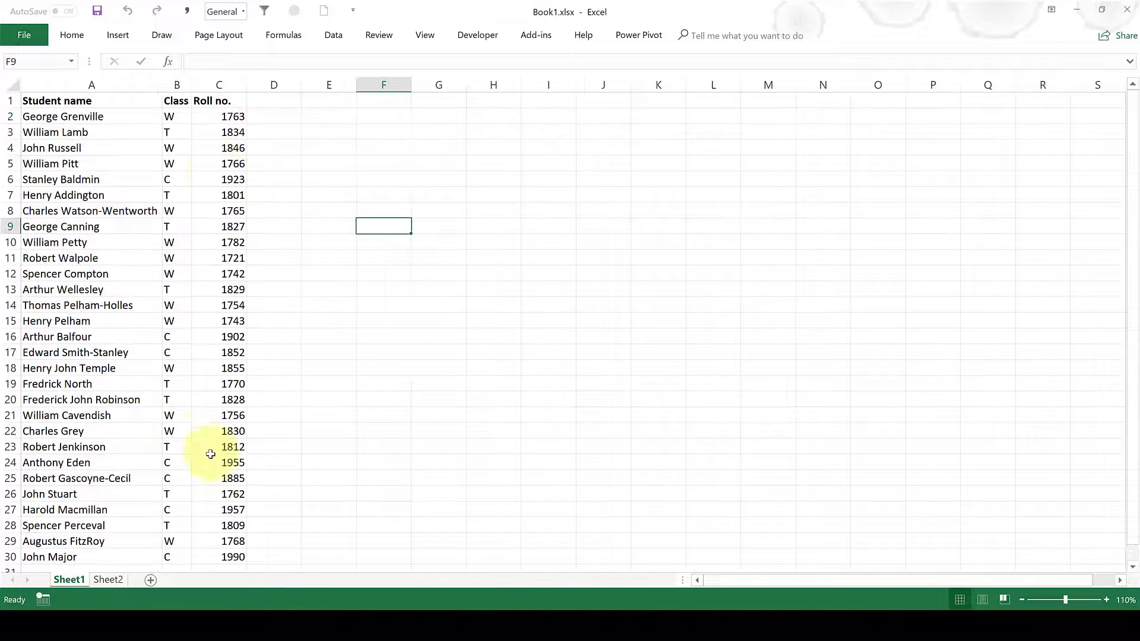
{"action": "left_click", "coordinate": [109, 580]}
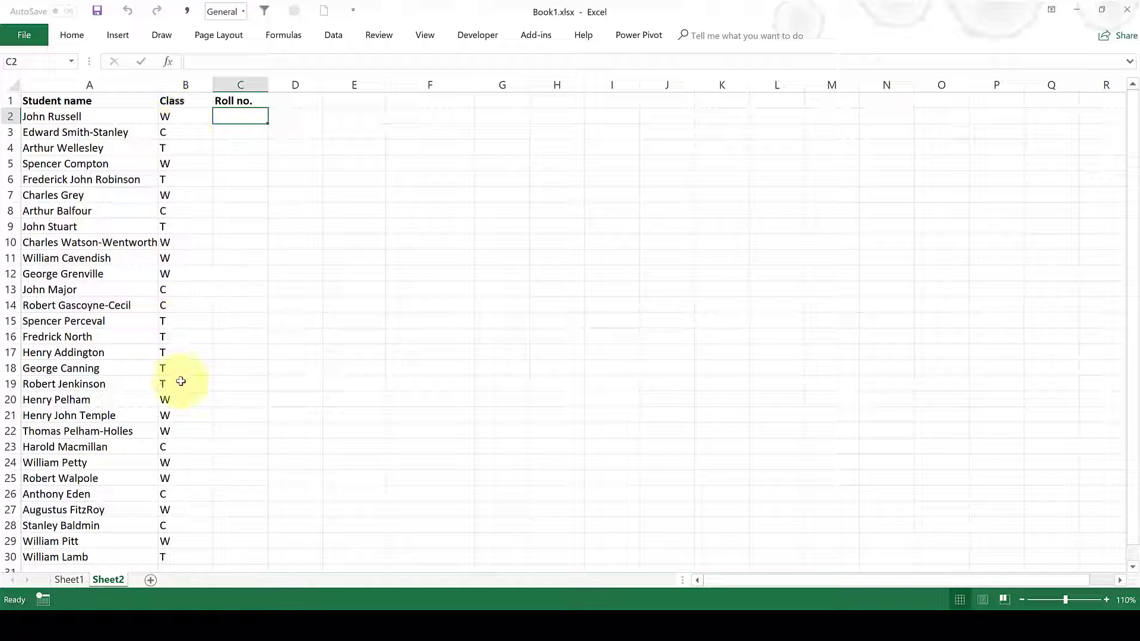
{"action": "left_click", "coordinate": [75, 585]}
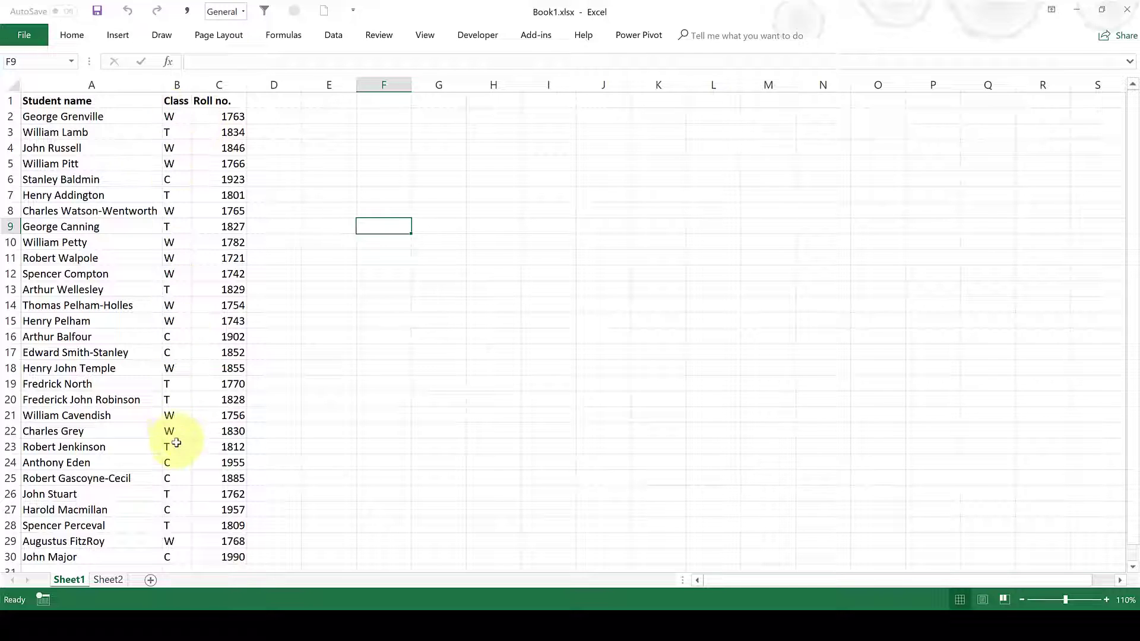
Start a VLOOKUP formula in cell D2 of Sheet2 with A2 as the lookup value.
{"action": "left_click", "coordinate": [100, 583]}
{"action": "left_click", "coordinate": [292, 118]}
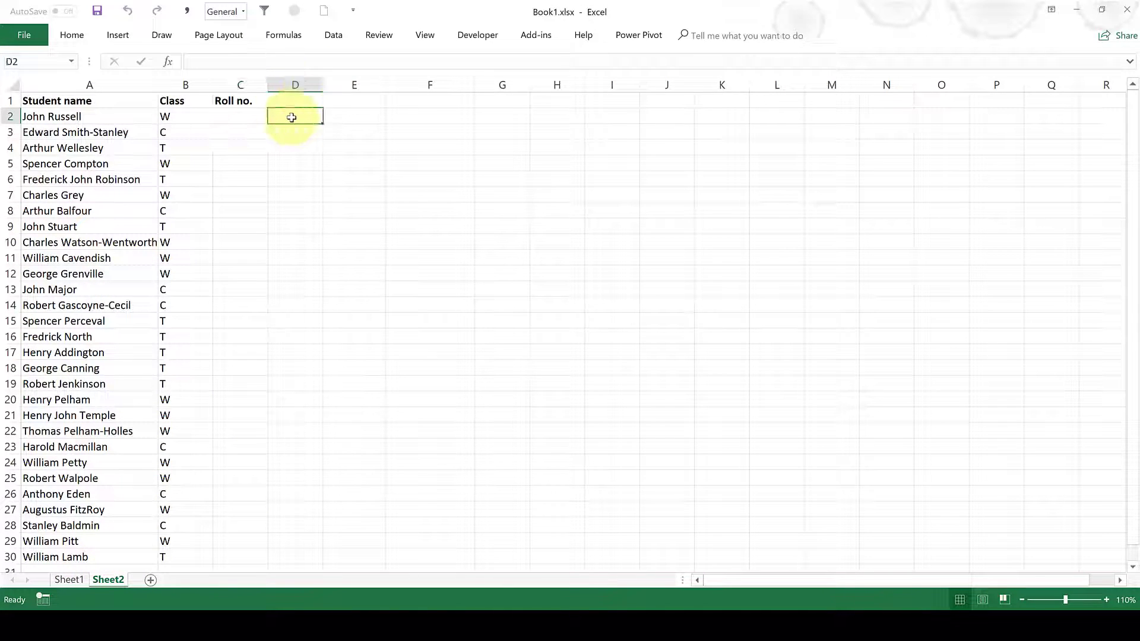
{"action": "type", "text": "=v"}
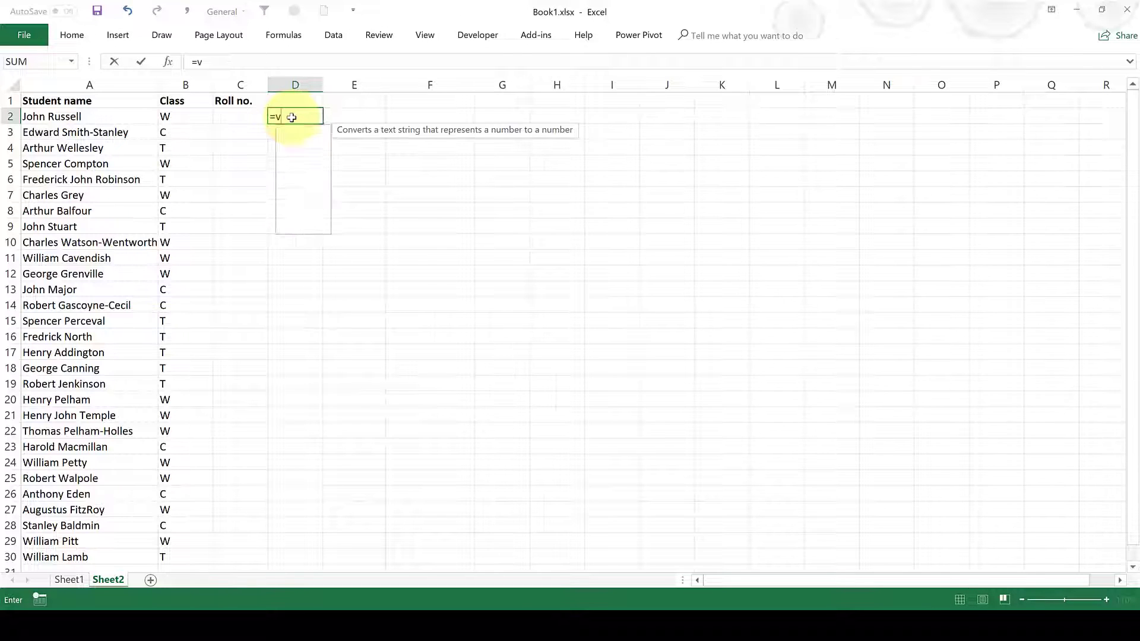
{"action": "type", "text": "lookup"}
{"action": "key", "text": "Tab"}
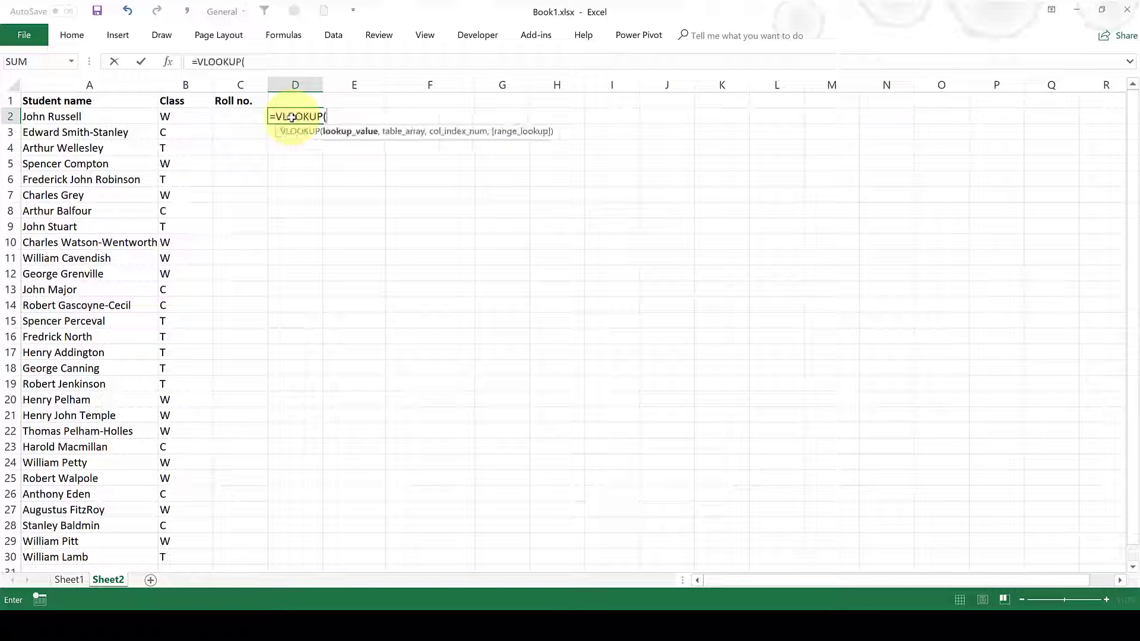
{"action": "left_click", "coordinate": [92, 118]}
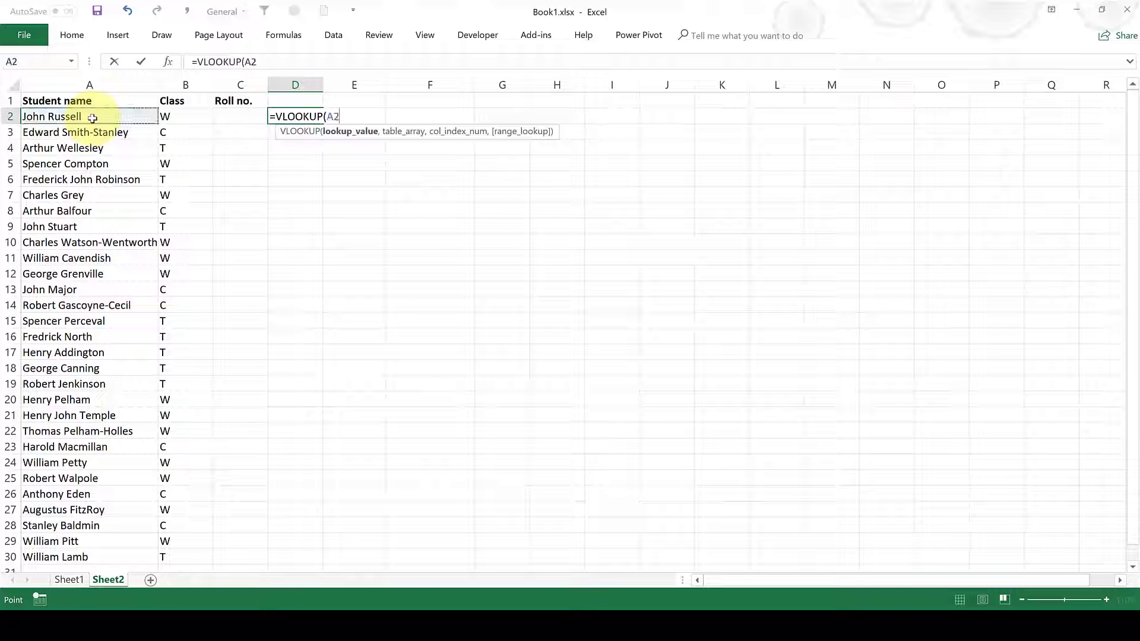
{"action": "left_click", "coordinate": [276, 59]}
{"action": "type", "text": ","}
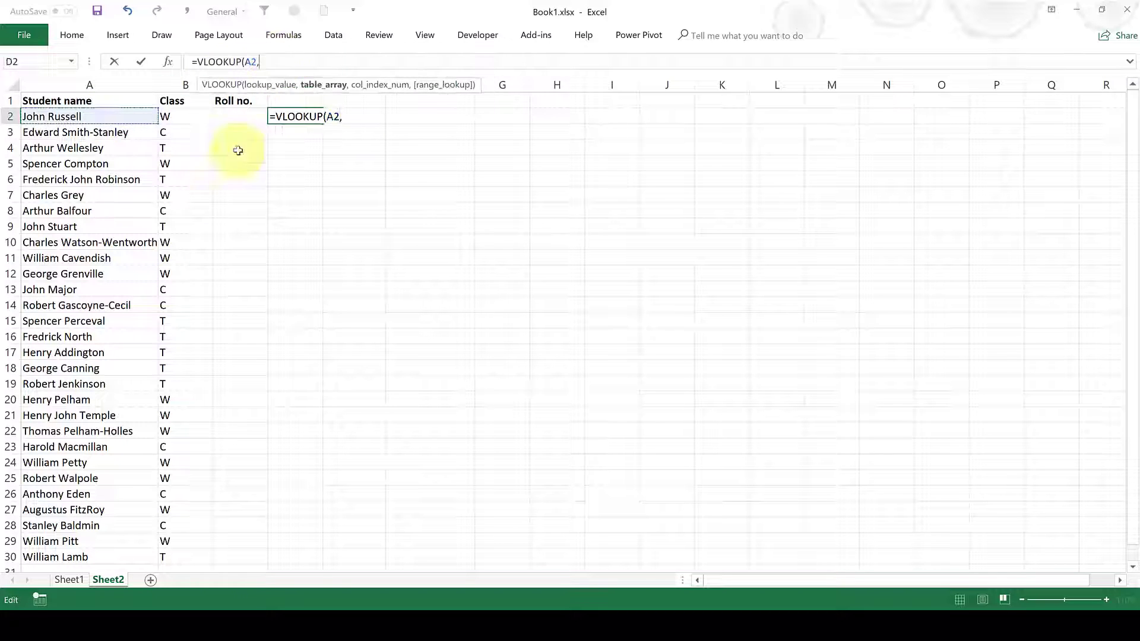
Use Sheet1 range A2:C30 as the formula's table array, locked as the absolute reference $A$2:$C$30.
{"action": "left_click", "coordinate": [63, 582]}
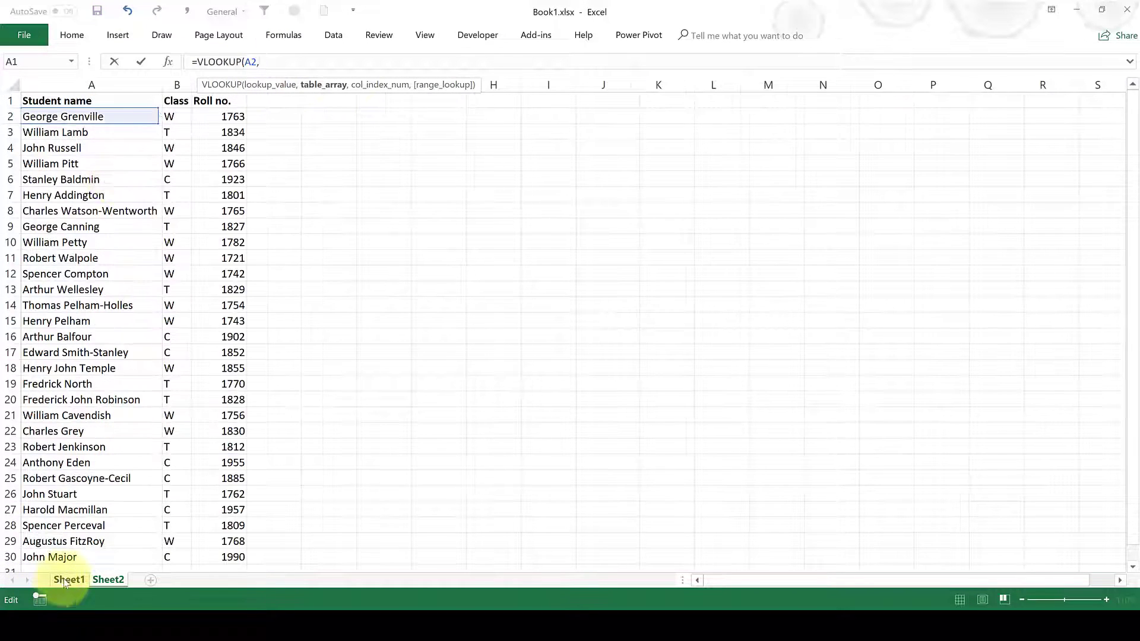
{"action": "left_click_drag", "start_coordinate": [94, 114], "coordinate": [231, 569]}
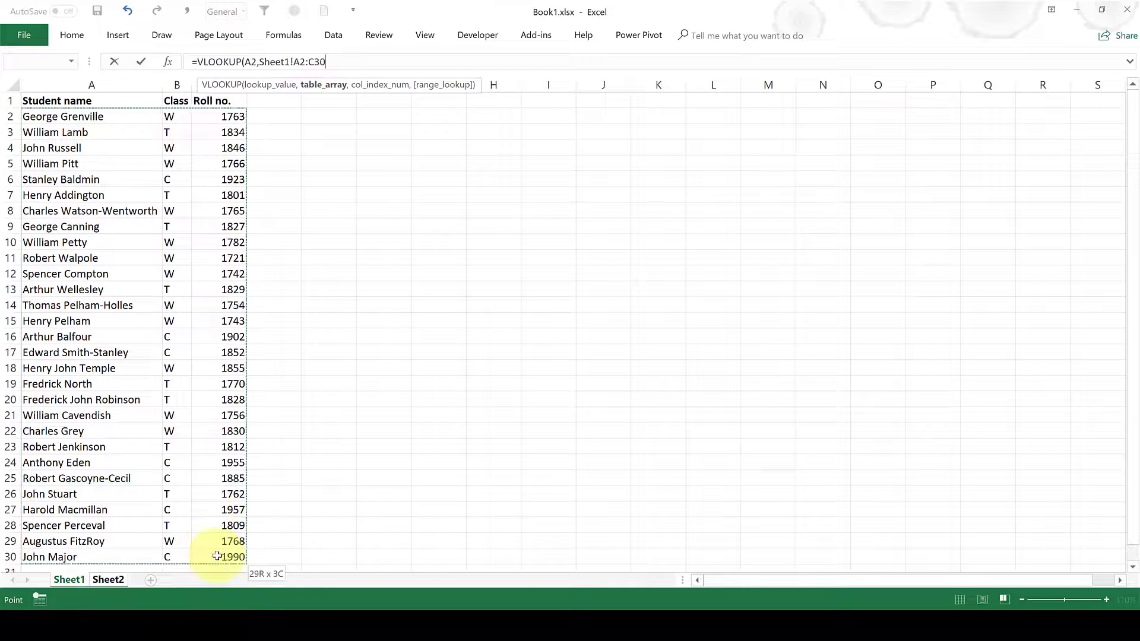
{"action": "left_click", "coordinate": [317, 63]}
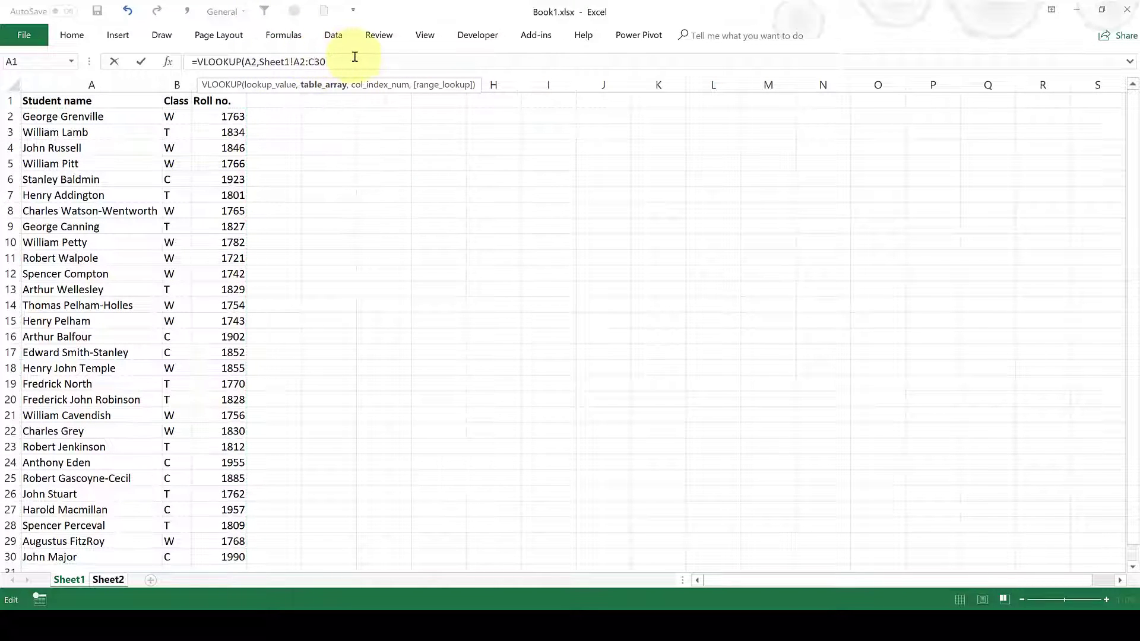
{"action": "key", "text": "F4"}
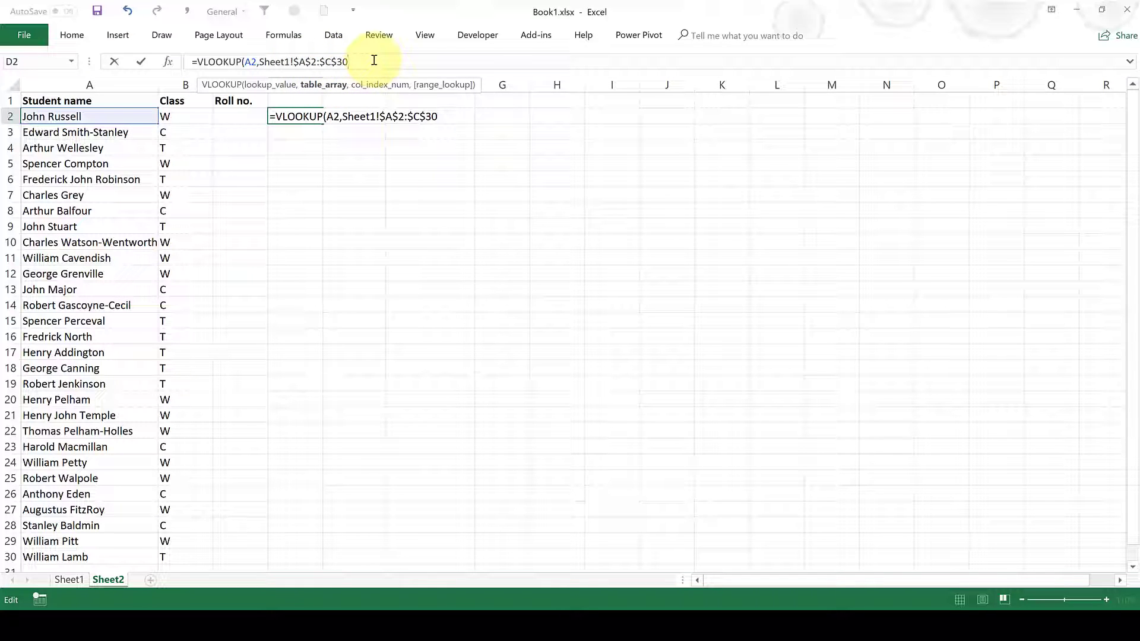
{"action": "type", "text": ","}
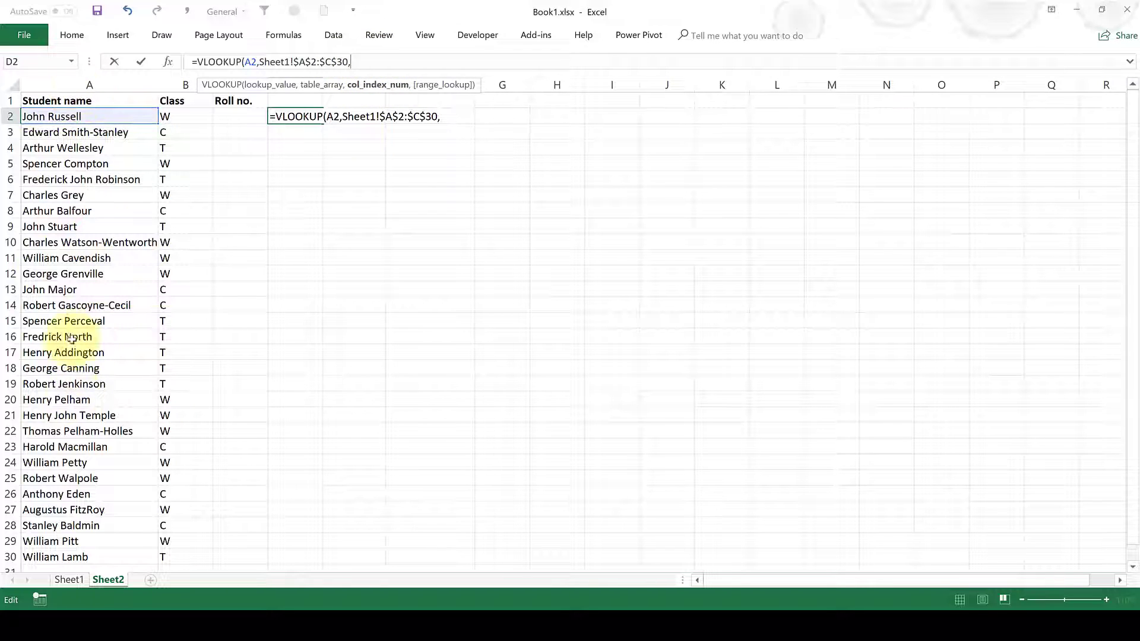
Complete the VLOOKUP with column index 1 and FALSE for an exact match, and enter the formula.
{"action": "left_click", "coordinate": [364, 61]}
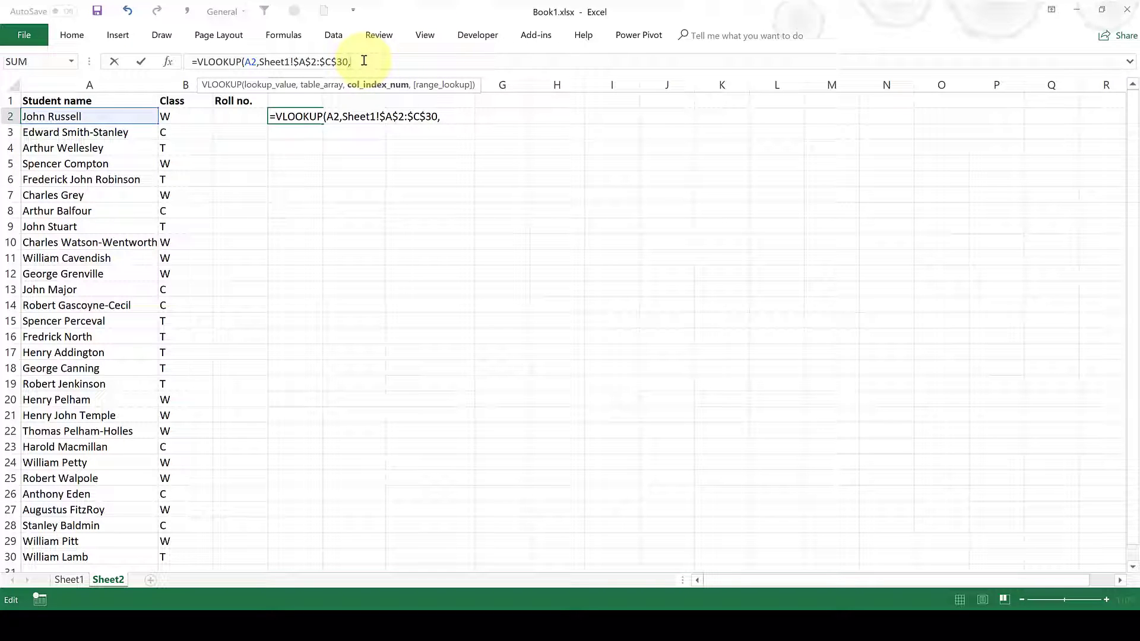
{"action": "type", "text": "1"}
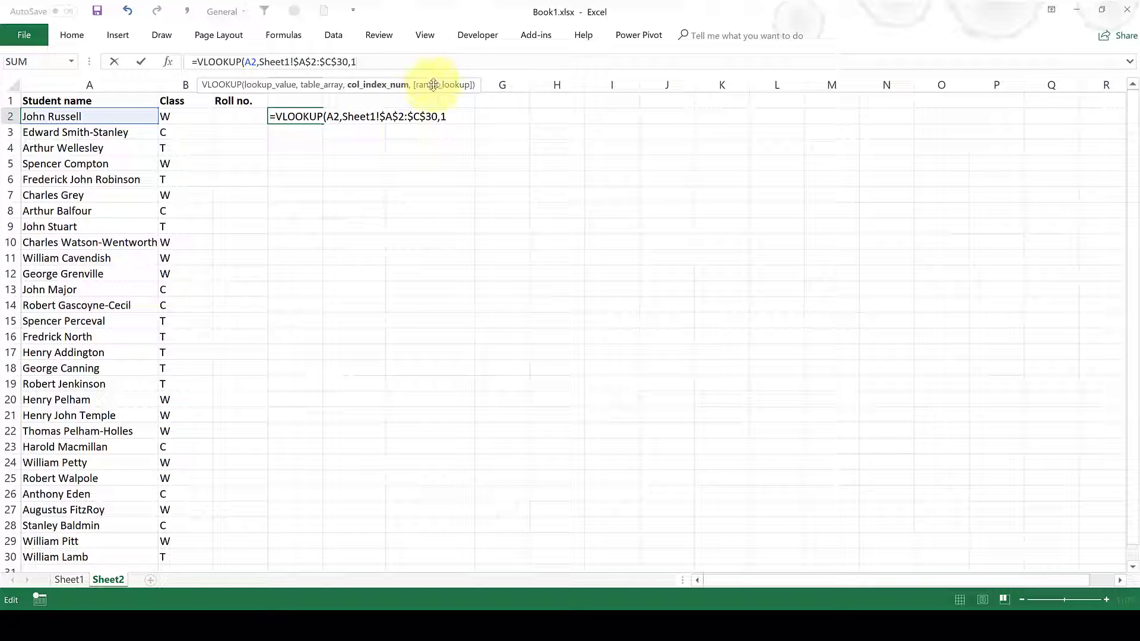
{"action": "type", "text": ","}
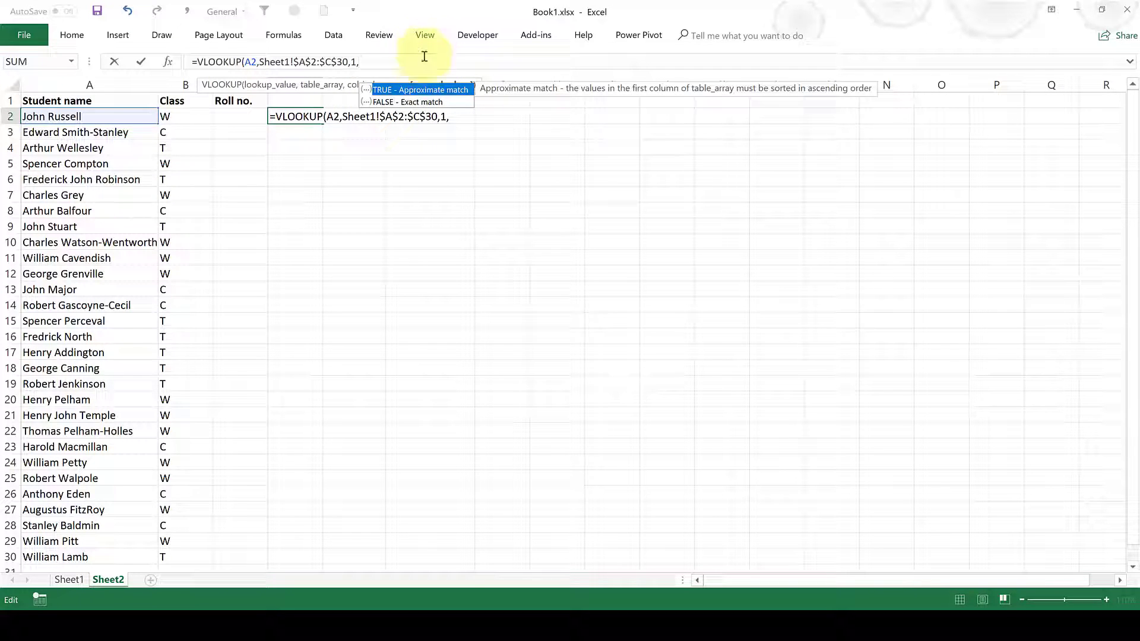
{"action": "double_click", "coordinate": [413, 102]}
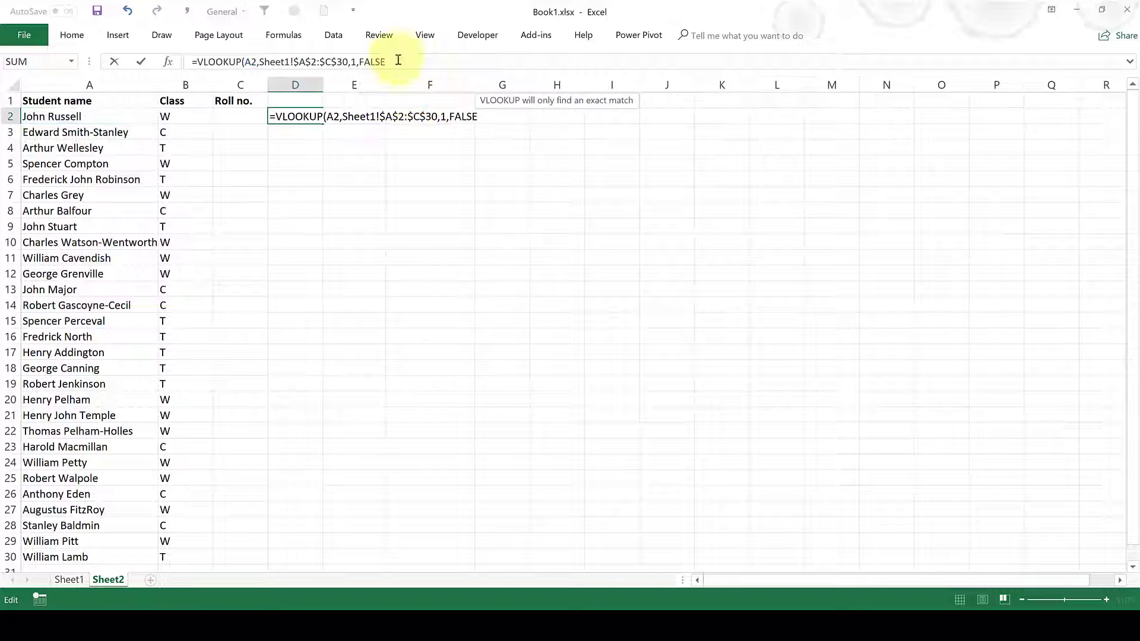
{"action": "type", "text": ")"}
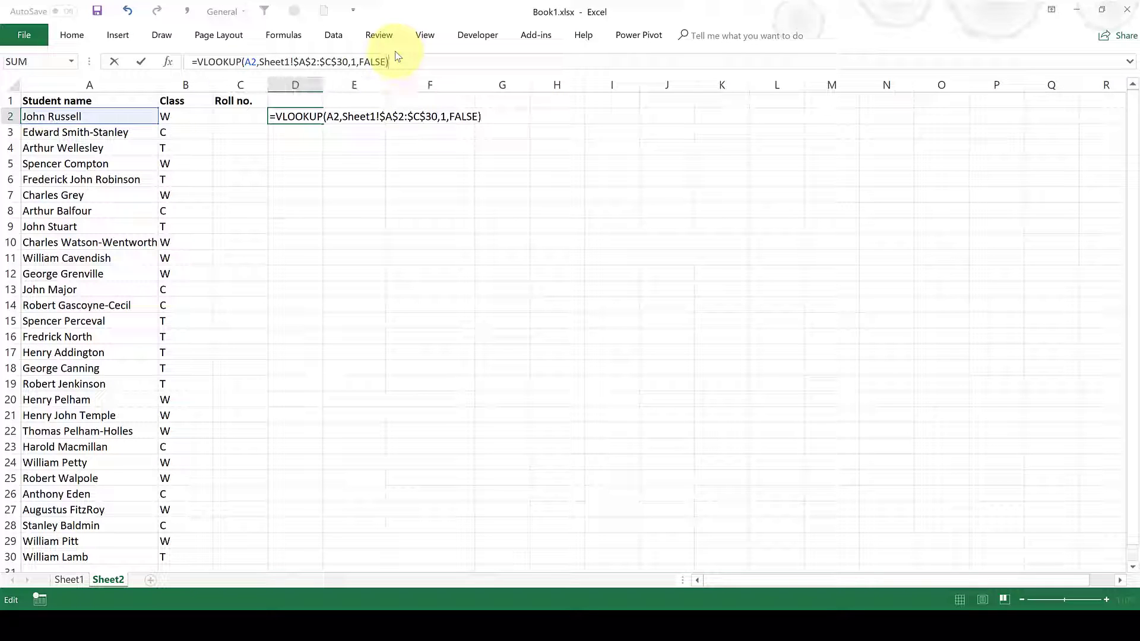
{"action": "key", "text": "Return"}
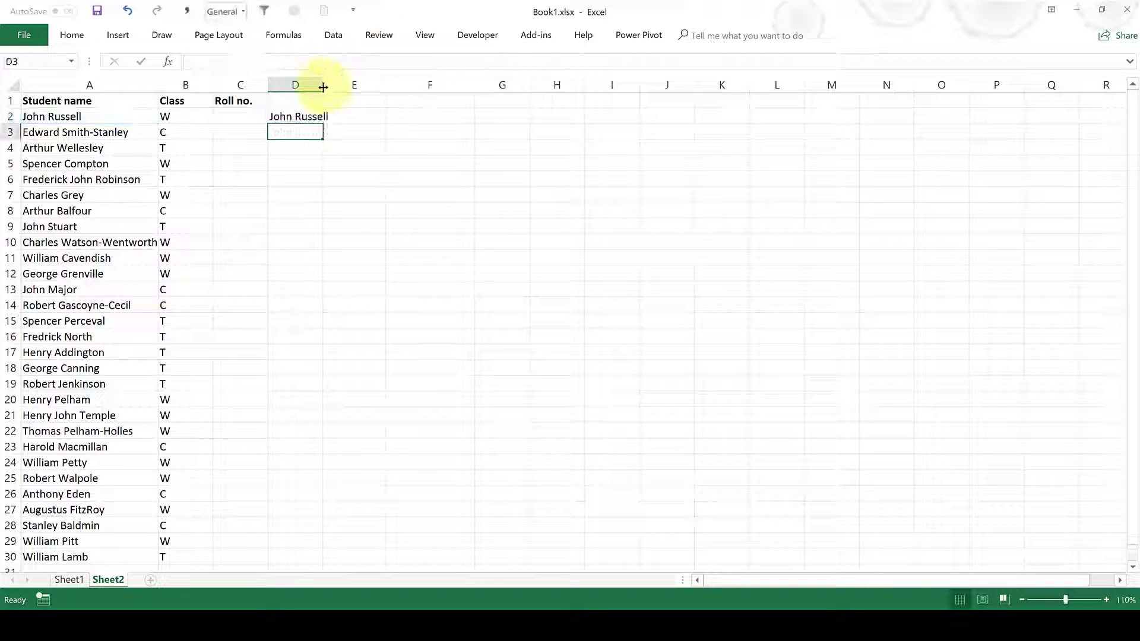
Check the name returned in D2 against the matching student entry in cell A4 of Sheet1.
{"action": "left_click", "coordinate": [306, 115]}
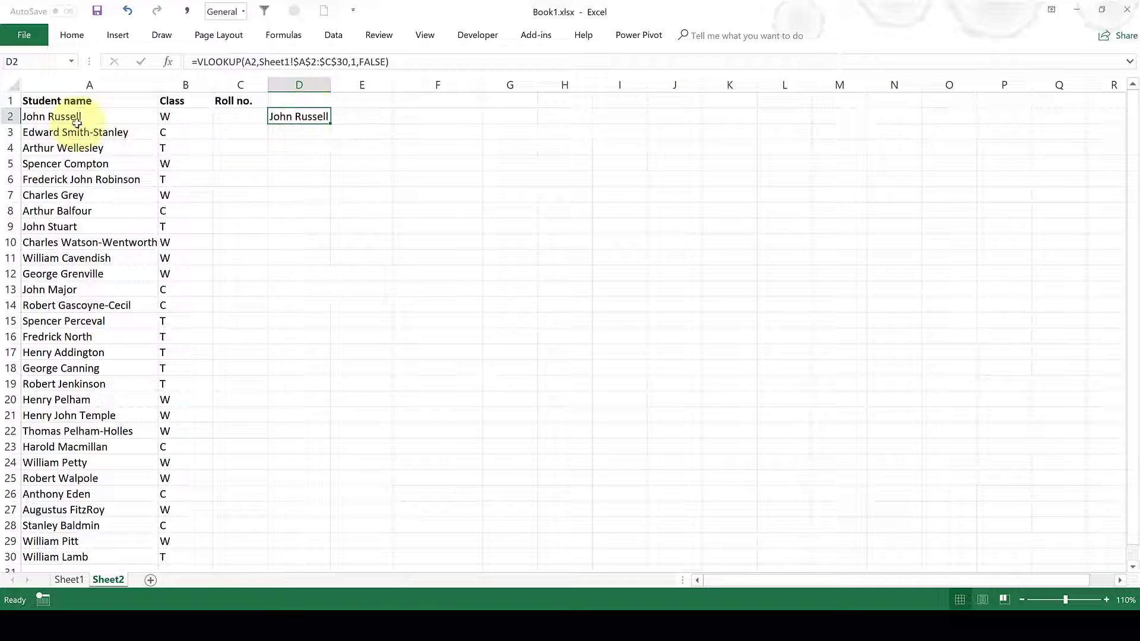
{"action": "left_click", "coordinate": [66, 585]}
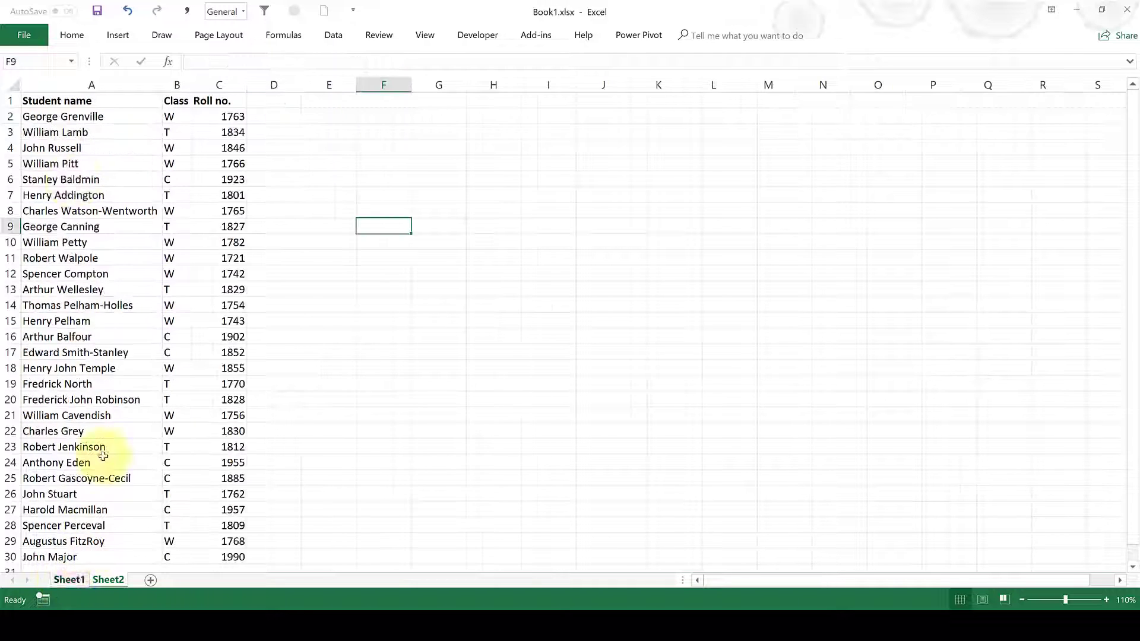
{"action": "left_click", "coordinate": [54, 148]}
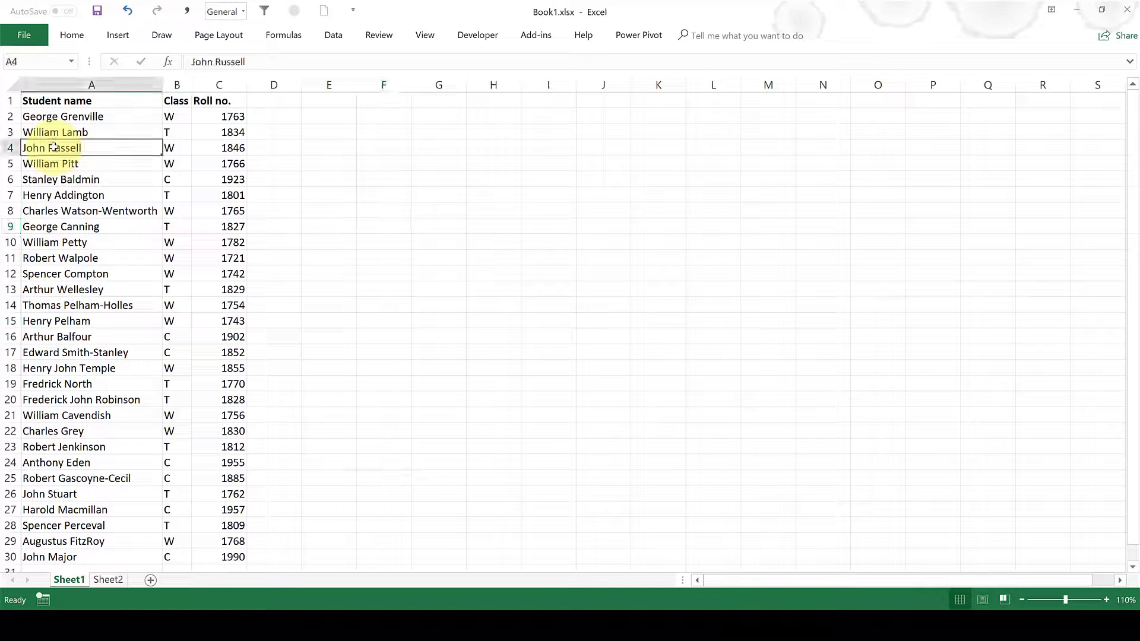
{"action": "left_click", "coordinate": [108, 580]}
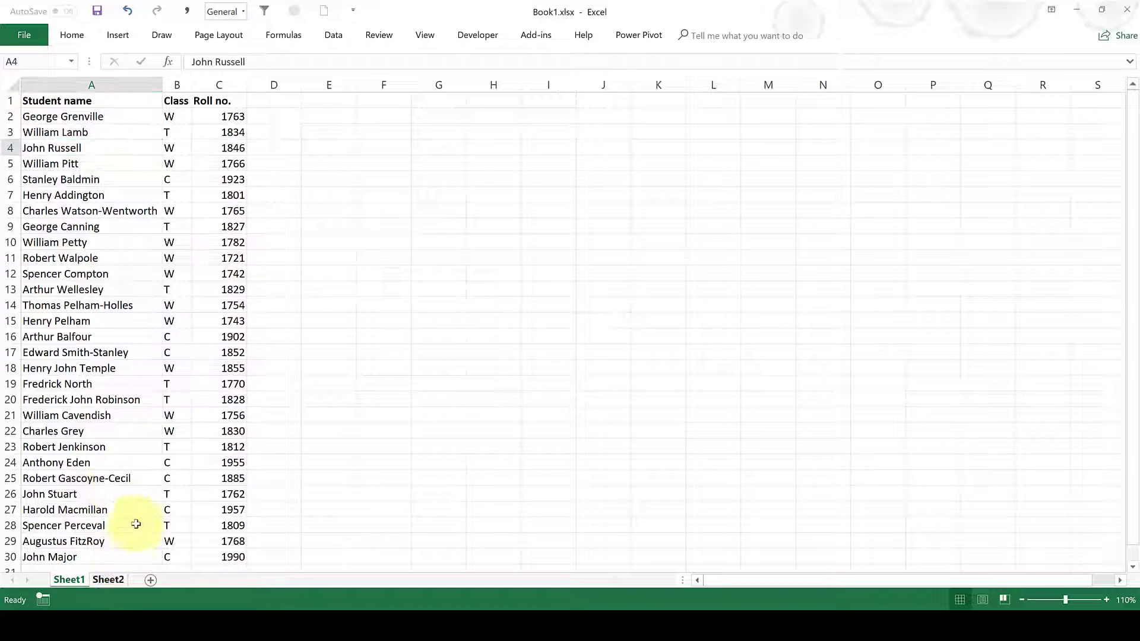
Set the column index of the VLOOKUP in D2 to 2 to return the student's class.
{"action": "left_click", "coordinate": [403, 62]}
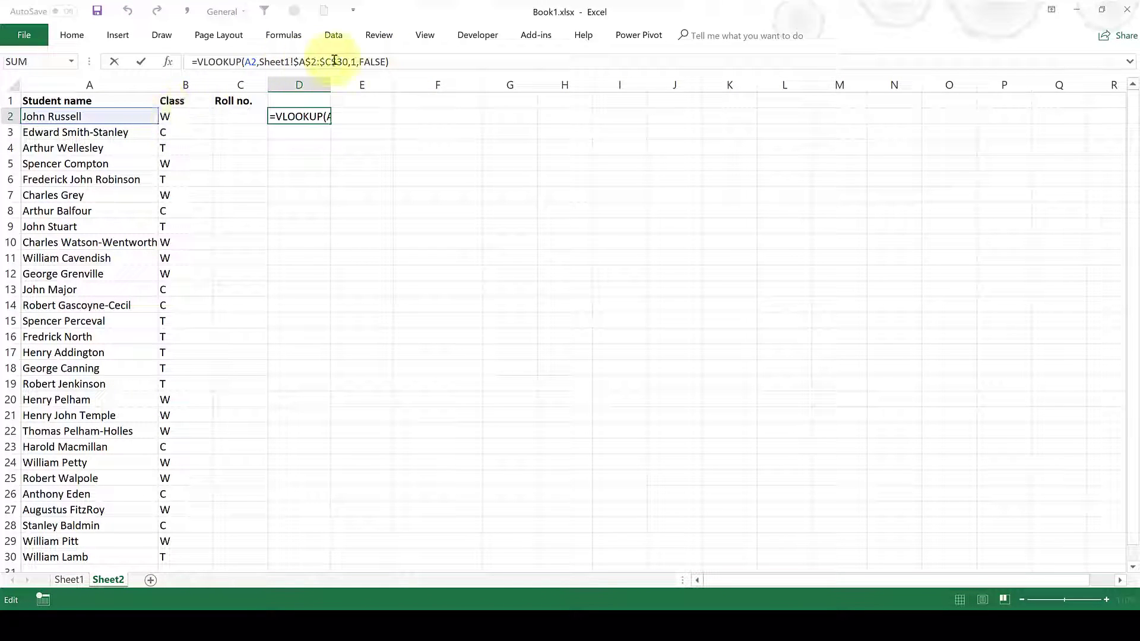
{"action": "left_click", "coordinate": [358, 62]}
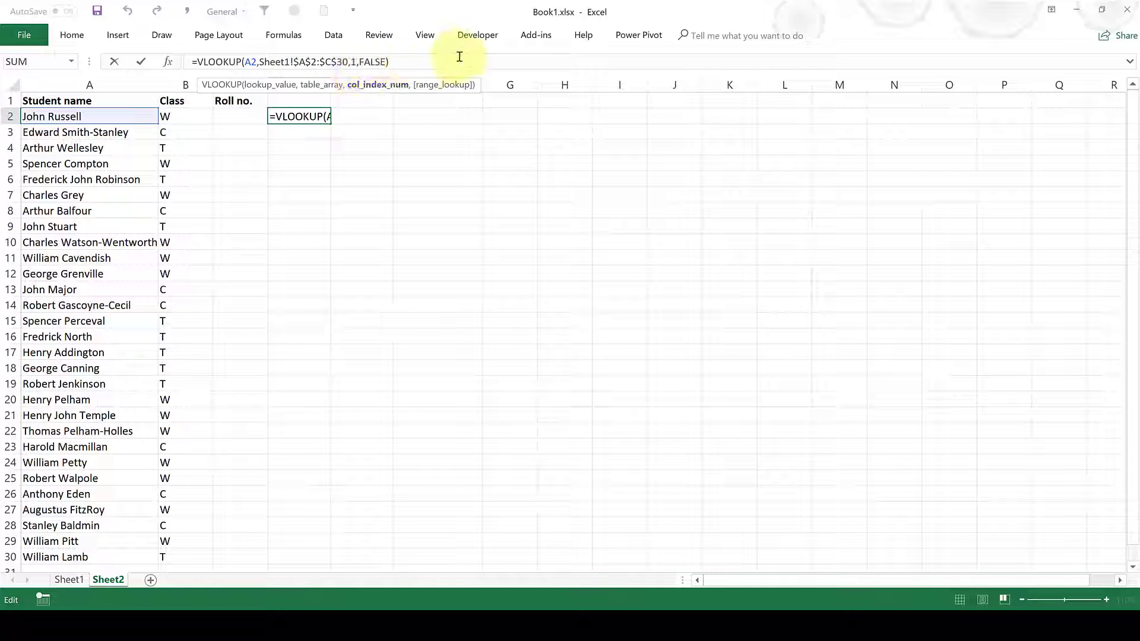
{"action": "key", "text": "BackSpace"}
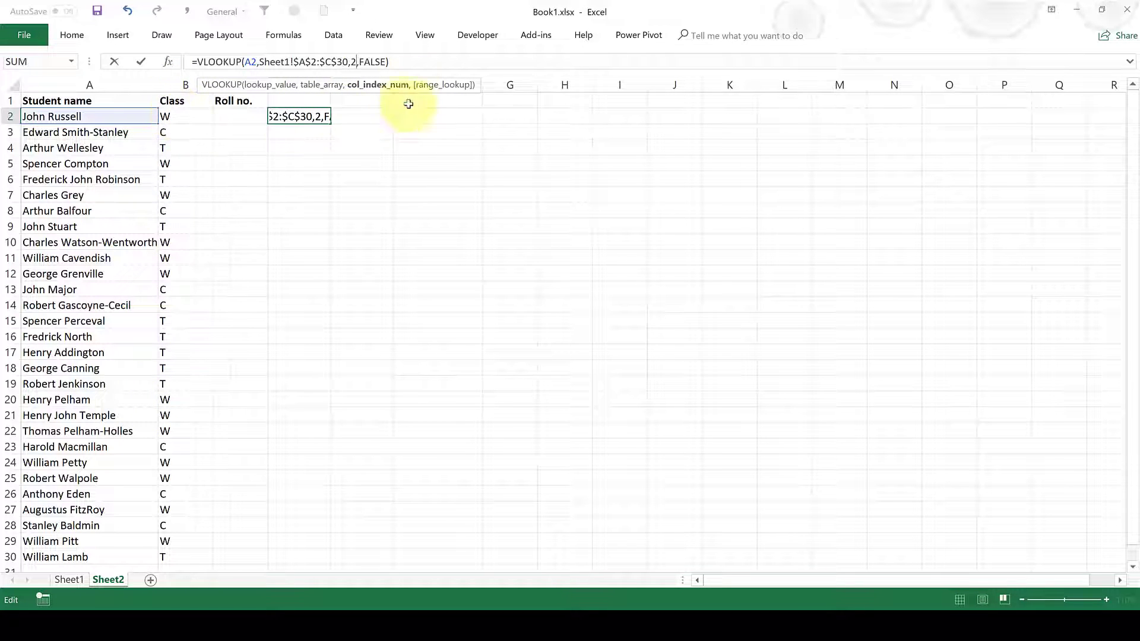
{"action": "left_click", "coordinate": [399, 57]}
{"action": "key", "text": "Return"}
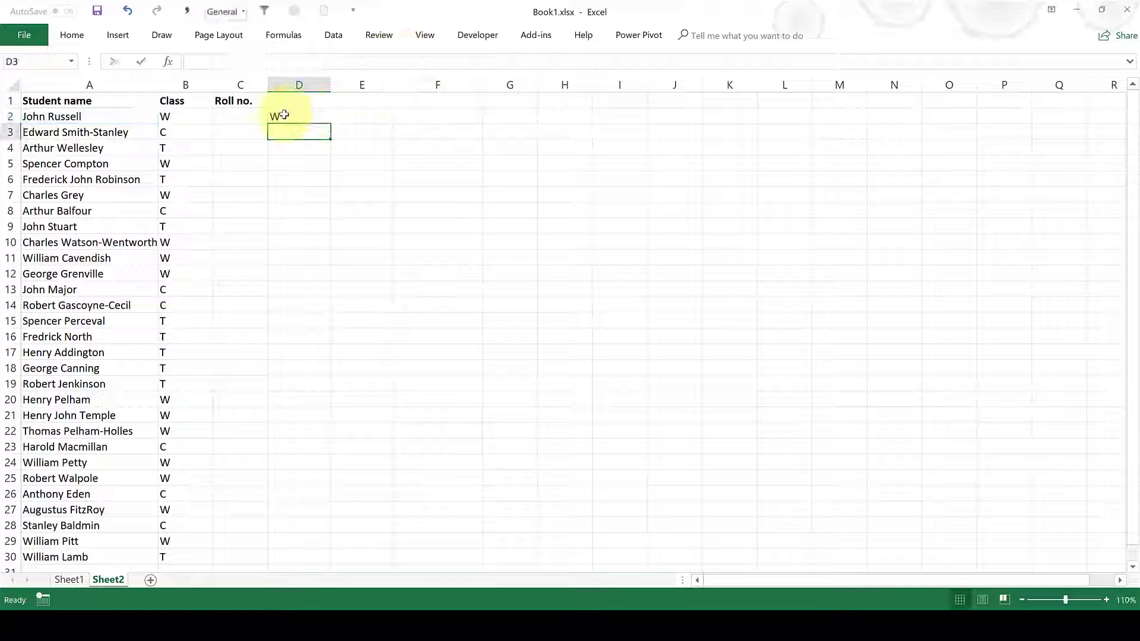
Set the column index of the VLOOKUP in D2 to 3 to return the student's roll number.
{"action": "left_click", "coordinate": [286, 115]}
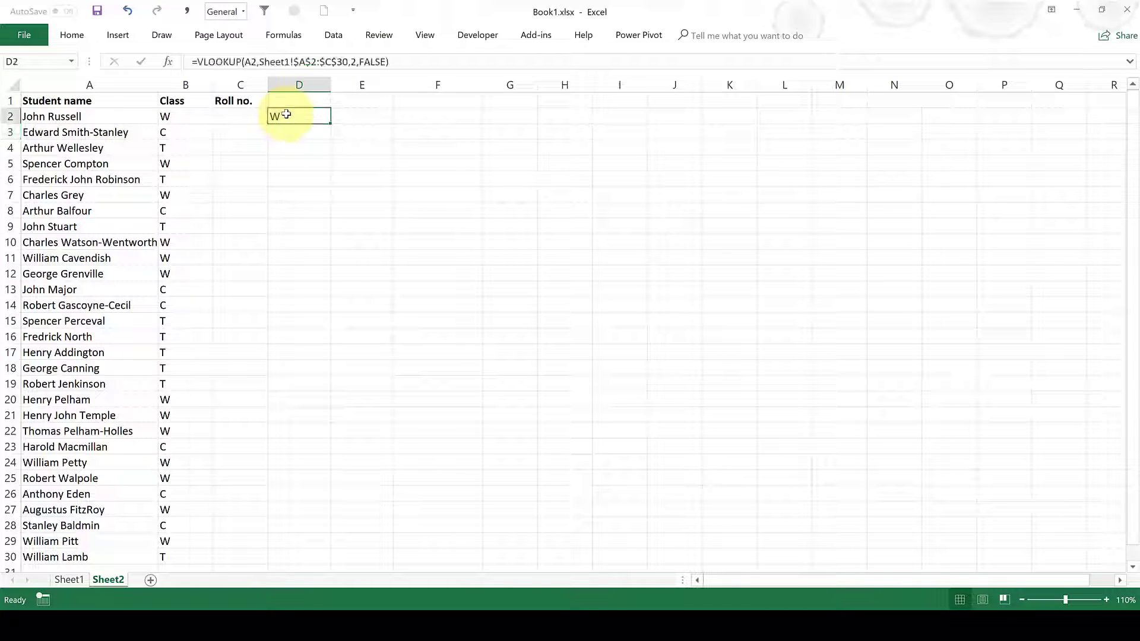
{"action": "left_click", "coordinate": [356, 61]}
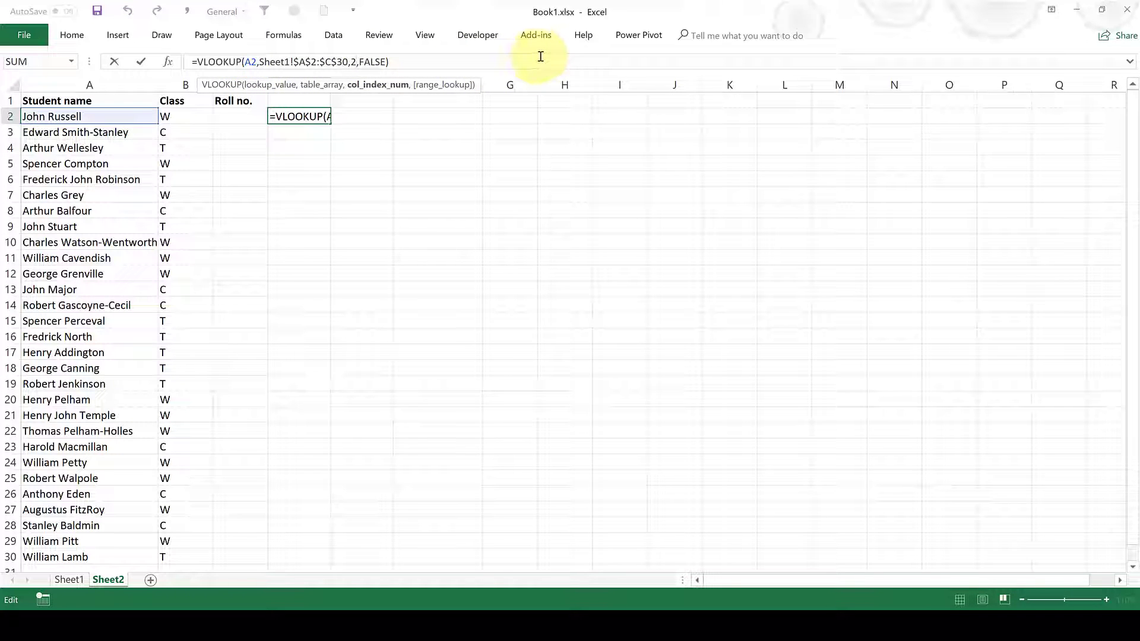
{"action": "key", "text": "BackSpace"}
{"action": "type", "text": "3"}
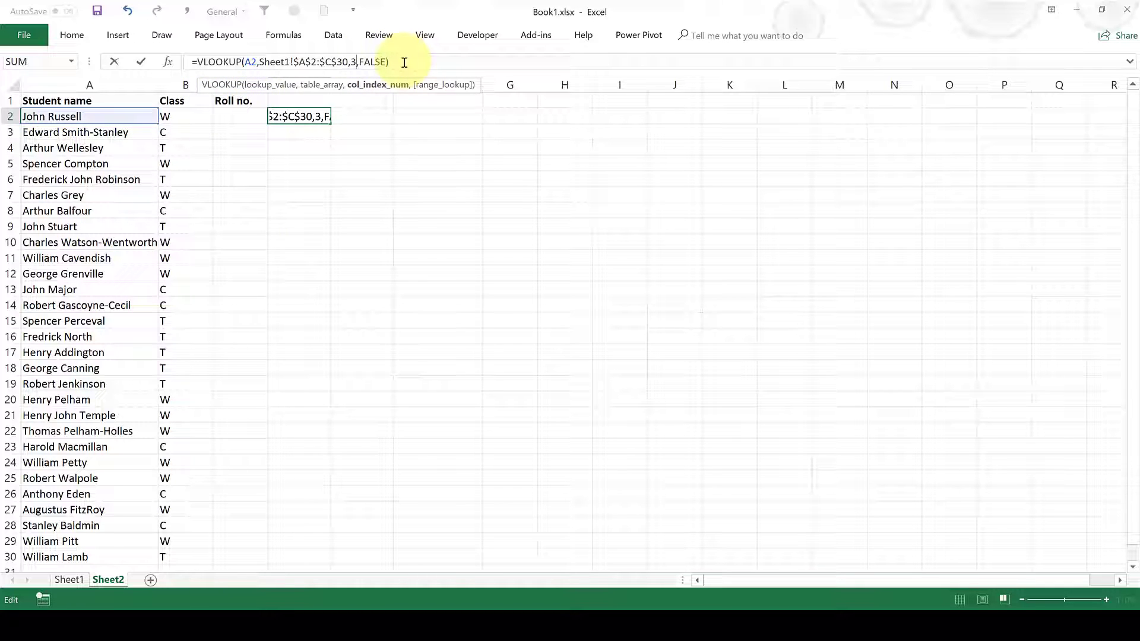
{"action": "key", "text": "Return"}
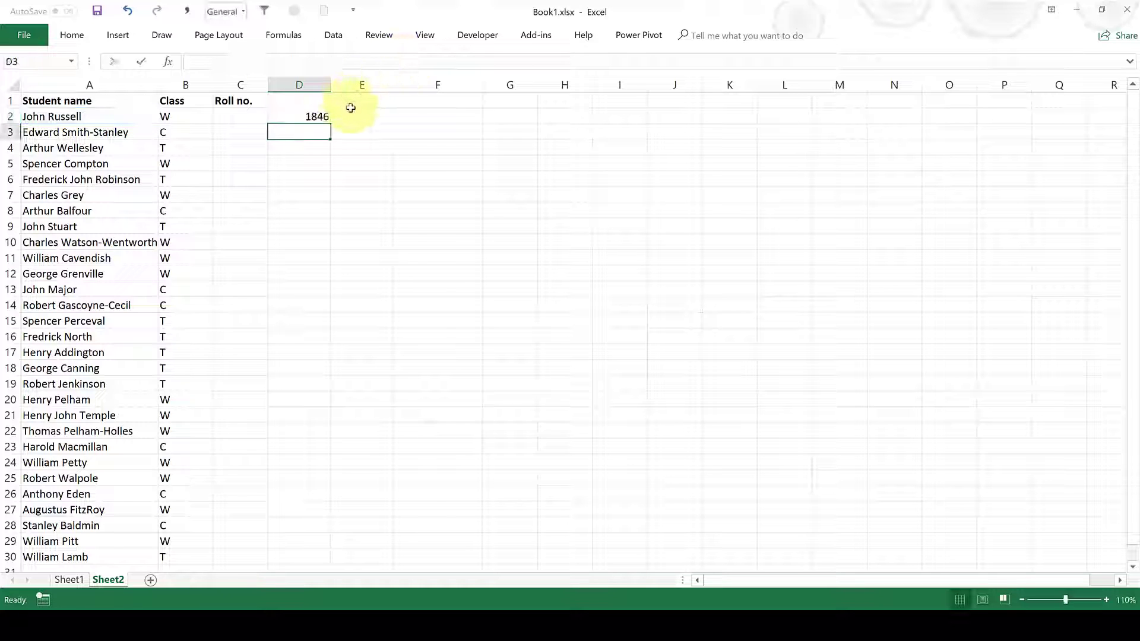
{"action": "left_click", "coordinate": [310, 116]}
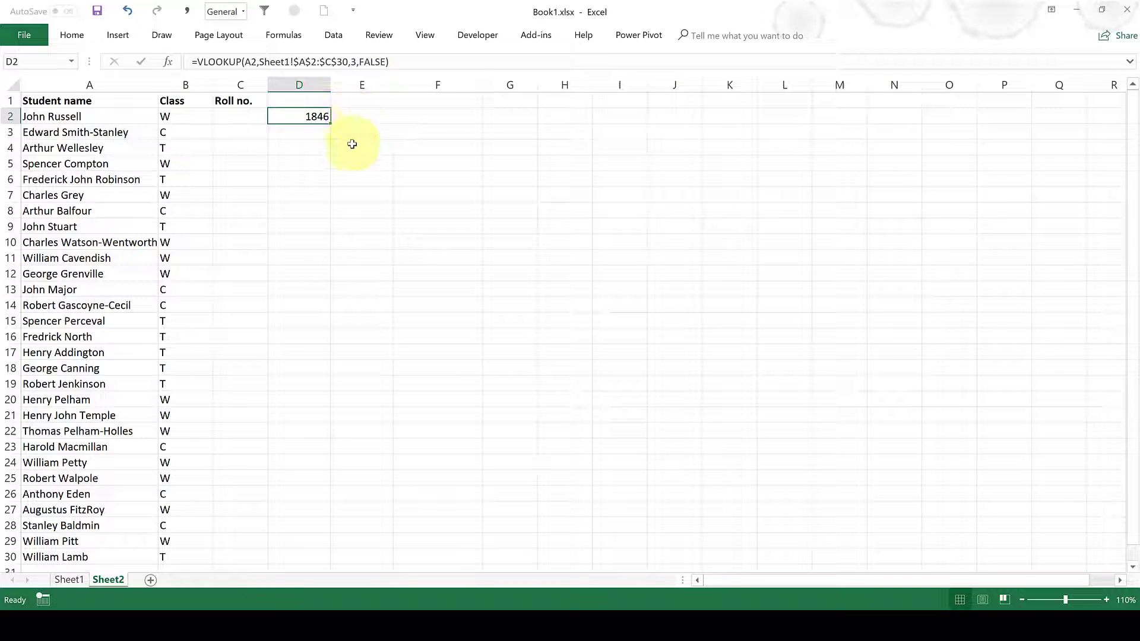
{"action": "left_click", "coordinate": [313, 151]}
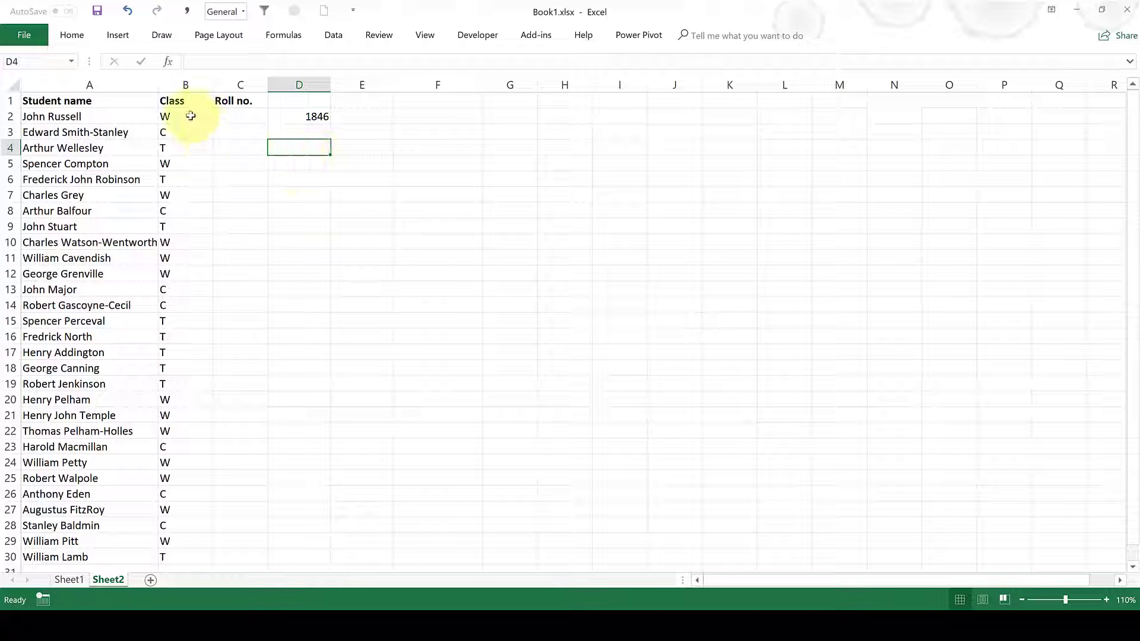
{"action": "left_click", "coordinate": [190, 116]}
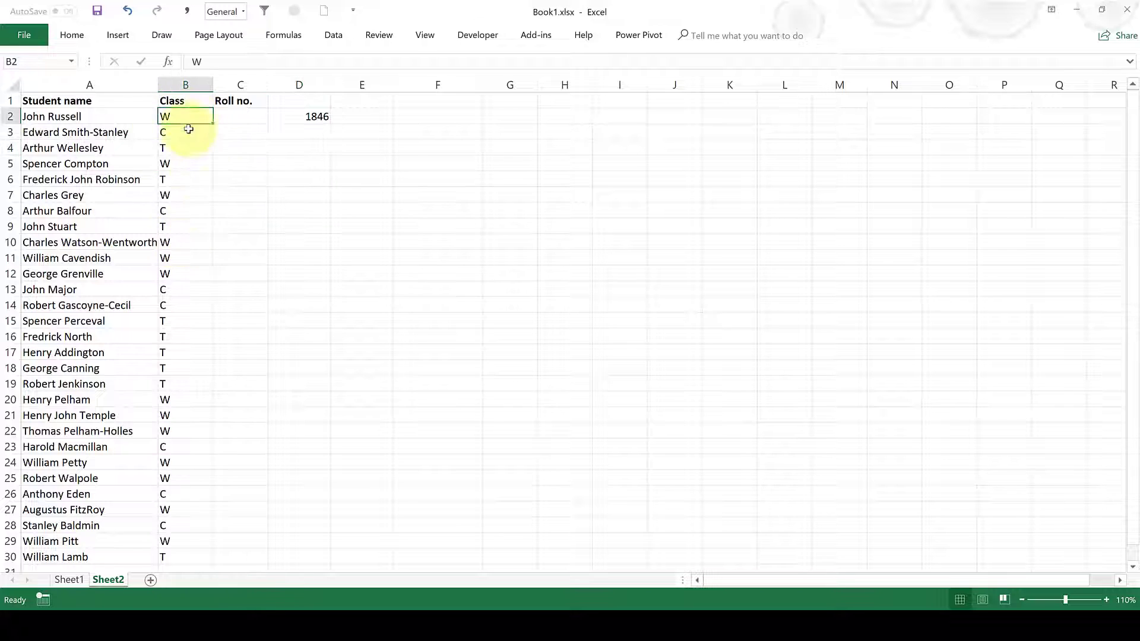
Review the class column on Sheet1 and set the column index of the VLOOKUP in D2 of Sheet2 to 2.
{"action": "left_click", "coordinate": [71, 580]}
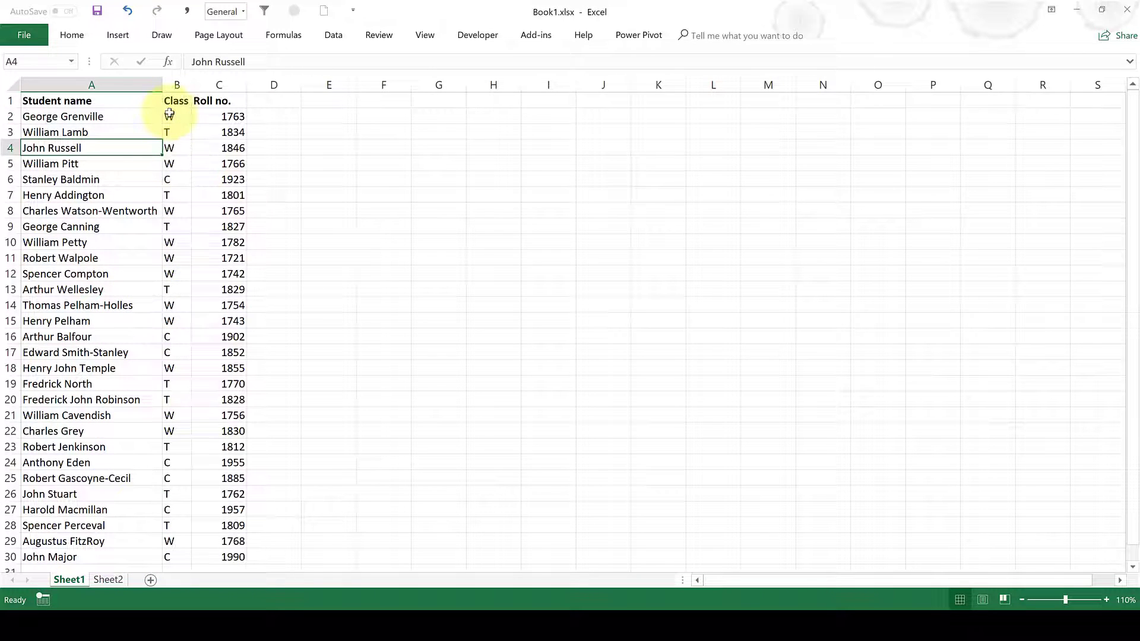
{"action": "left_click", "coordinate": [109, 580]}
{"action": "left_click", "coordinate": [303, 117]}
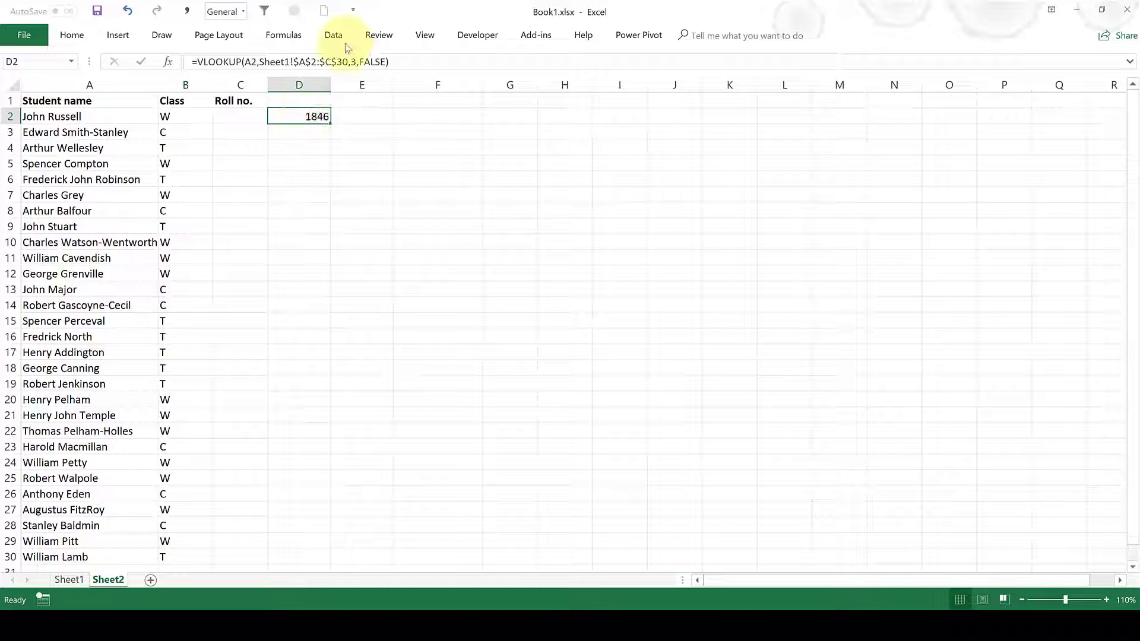
{"action": "left_click", "coordinate": [356, 62]}
{"action": "key", "text": "BackSpace"}
{"action": "type", "text": "2"}
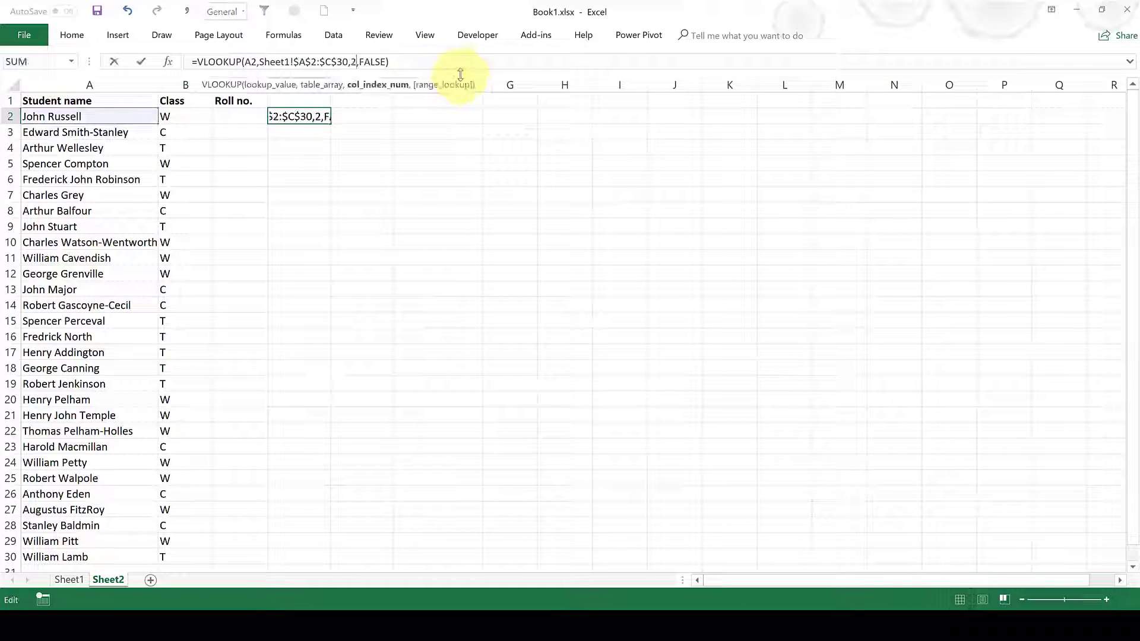
{"action": "key", "text": "Return"}
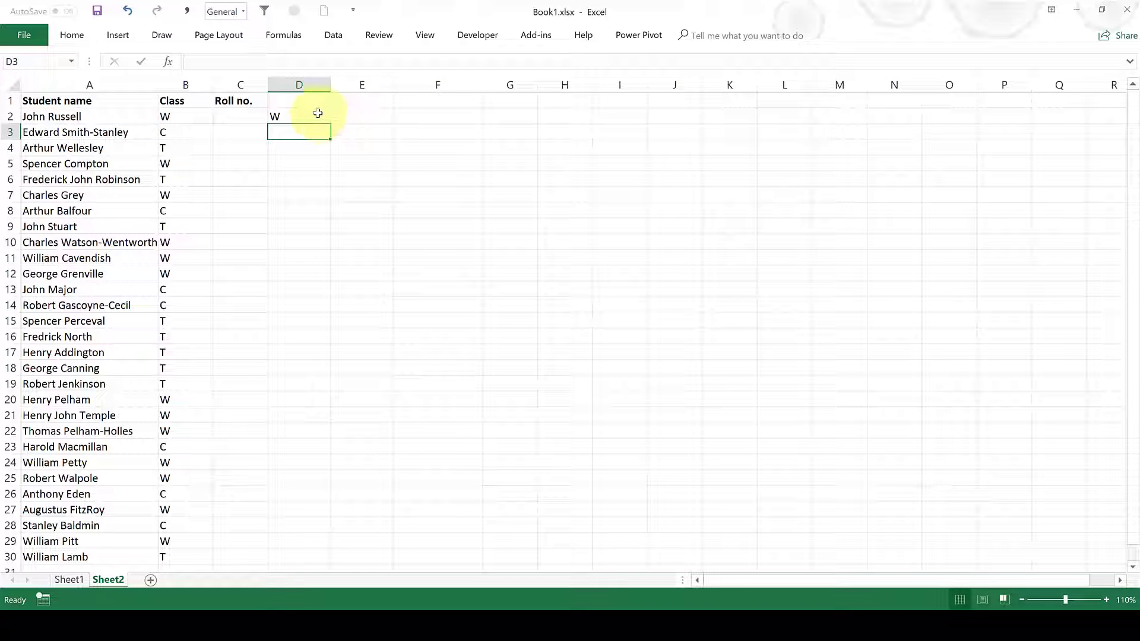
Copy the VLOOKUP expression from D2 without its leading equals sign, leaving the cell's formula as it is.
{"action": "left_click", "coordinate": [317, 113]}
{"action": "left_click_drag", "start_coordinate": [390, 62], "coordinate": [198, 62]}
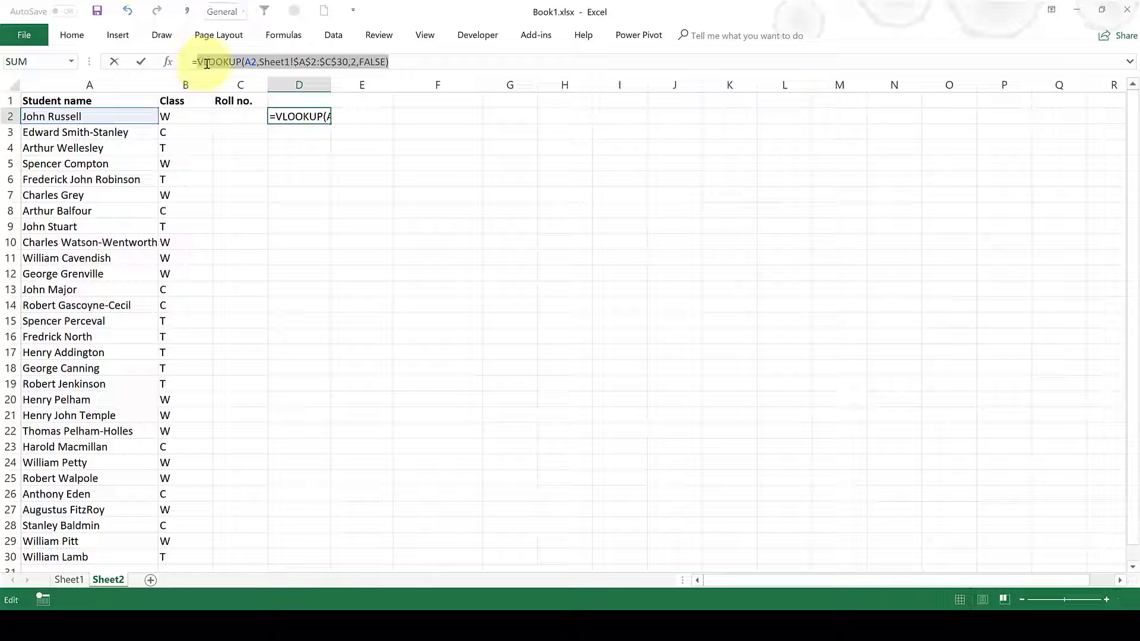
{"action": "right_click", "coordinate": [206, 65]}
{"action": "left_click", "coordinate": [234, 92]}
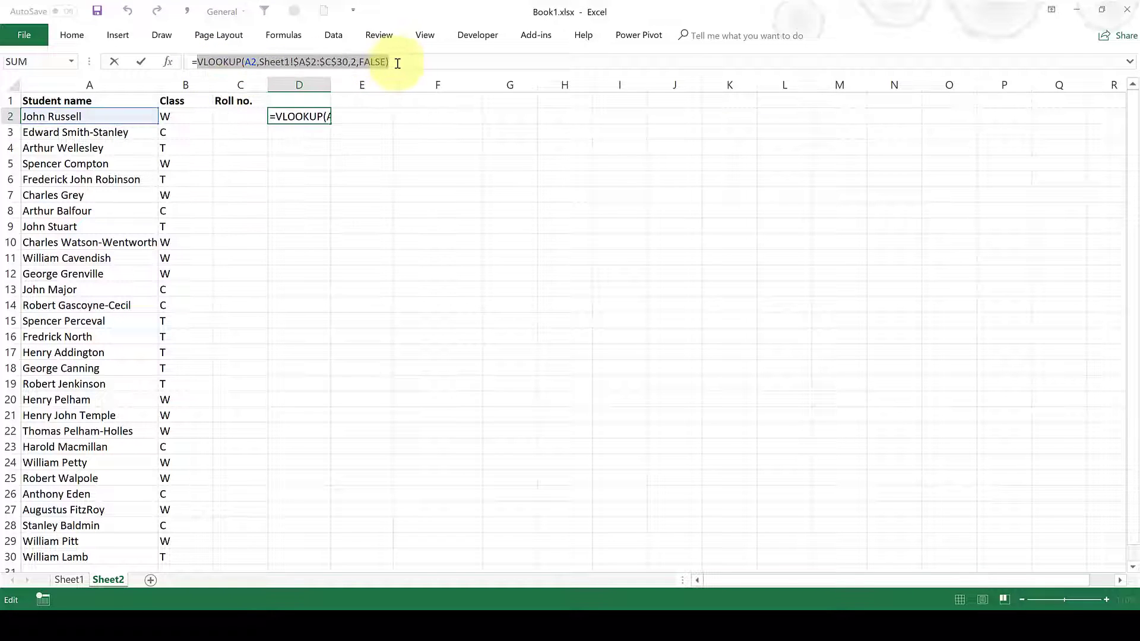
{"action": "left_click", "coordinate": [397, 63]}
{"action": "key", "text": "Escape"}
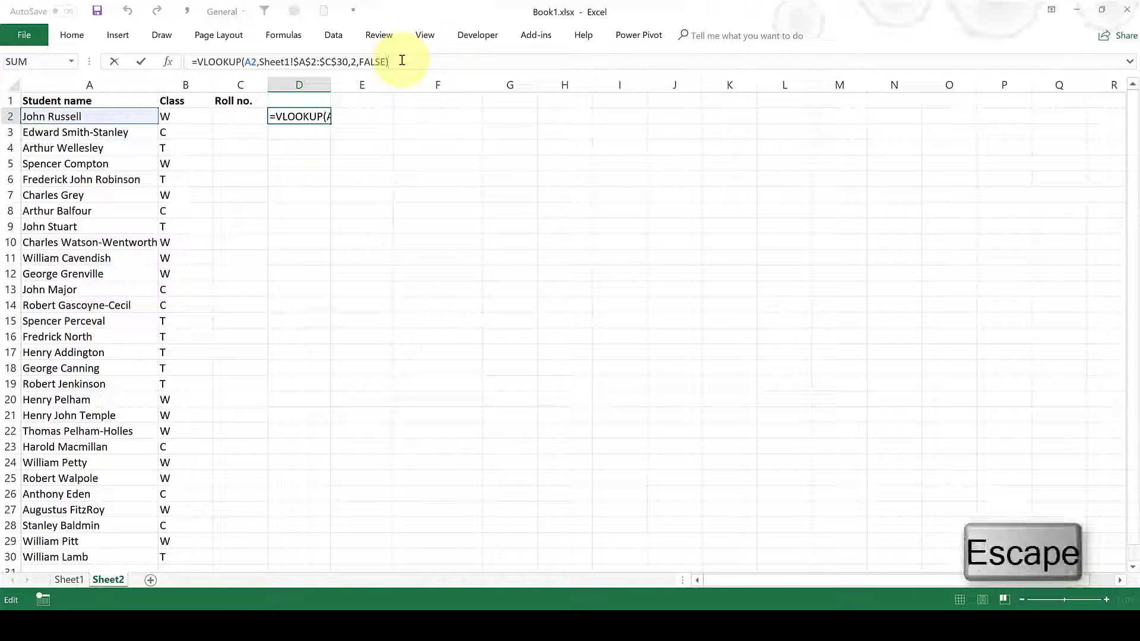
Start an IF formula in E2 whose logical test compares B2 with the copied VLOOKUP expression.
{"action": "left_click", "coordinate": [370, 117]}
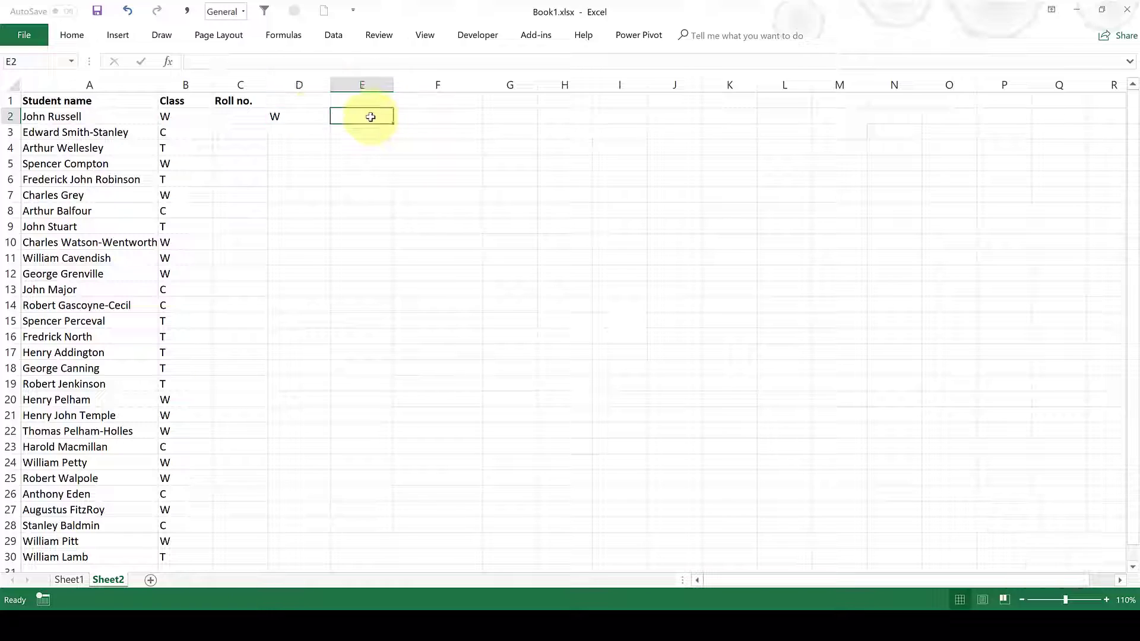
{"action": "type", "text": "="}
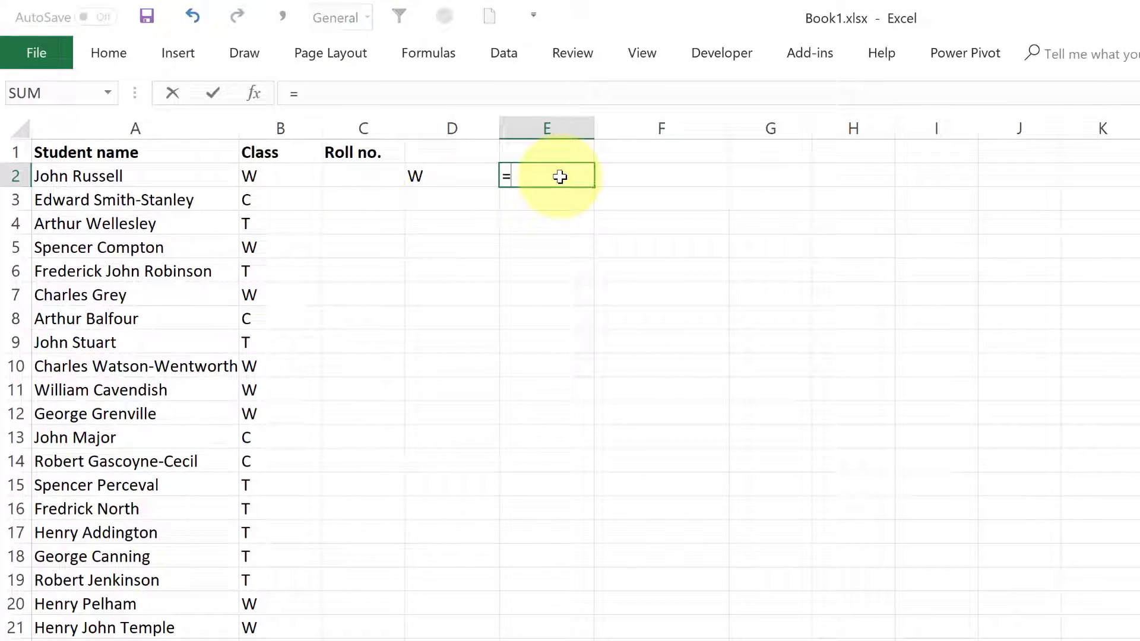
{"action": "type", "text": "if"}
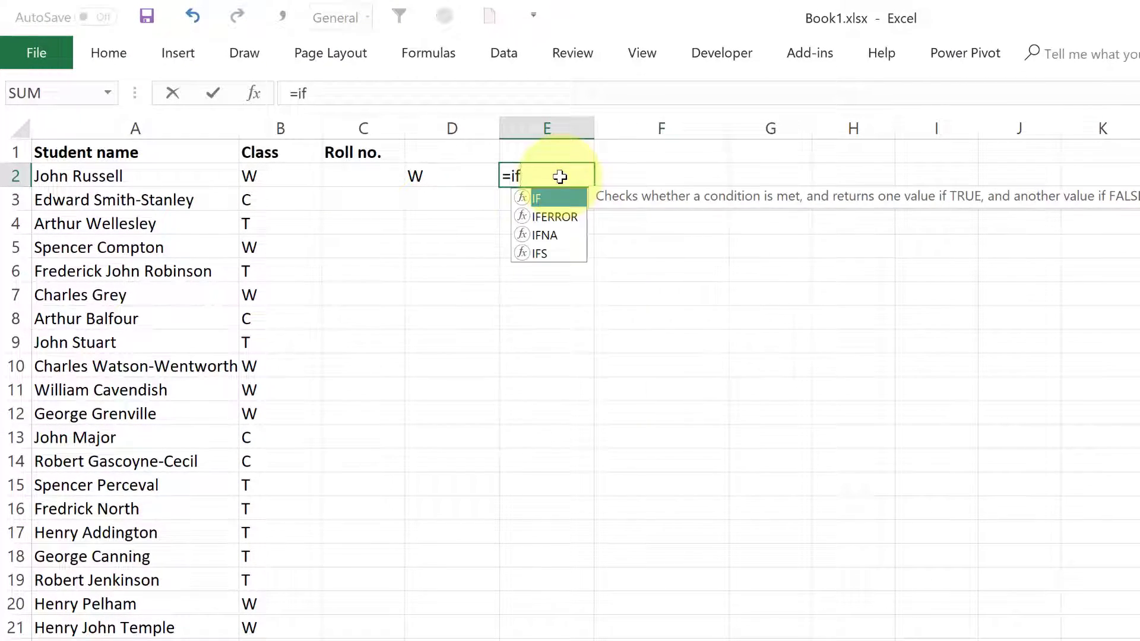
{"action": "key", "text": "Tab"}
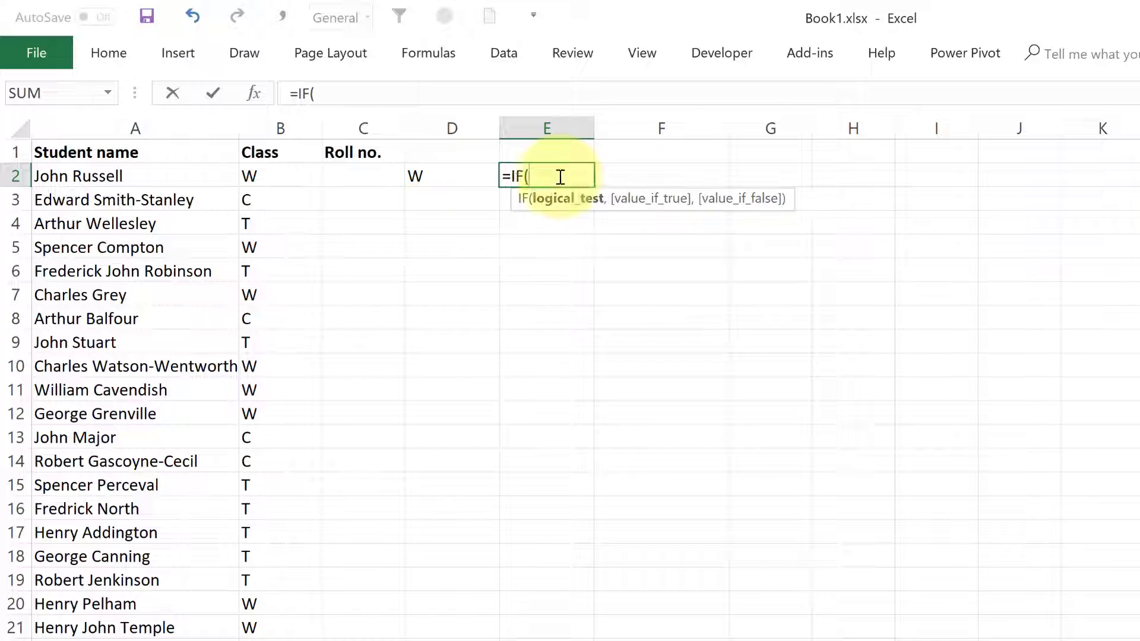
{"action": "left_click", "coordinate": [263, 178]}
{"action": "left_click", "coordinate": [341, 97]}
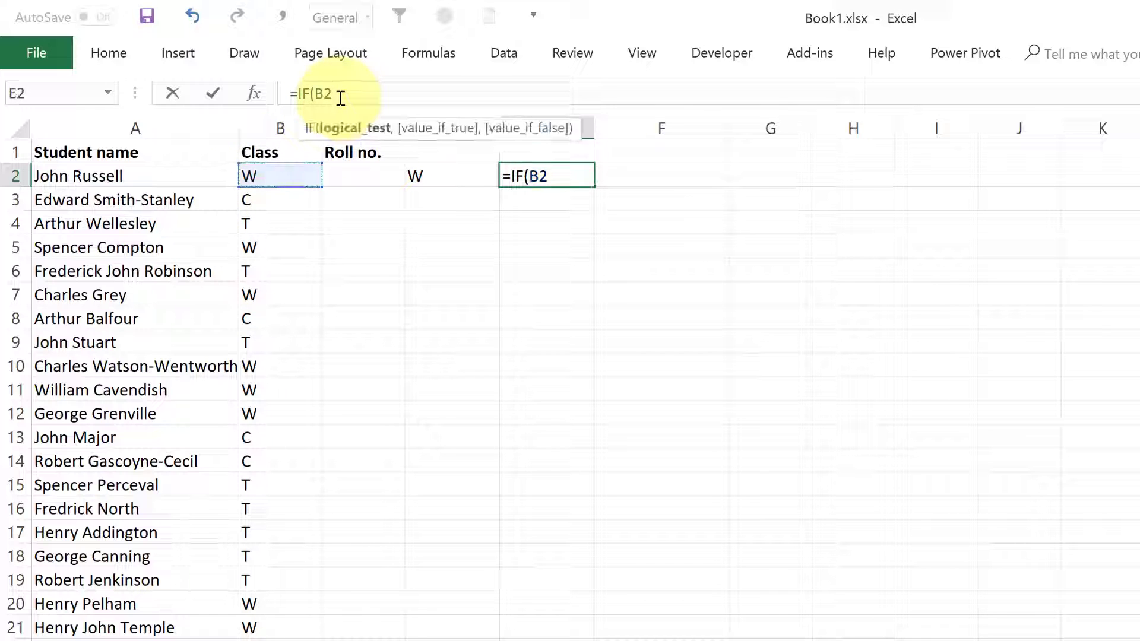
{"action": "type", "text": "="}
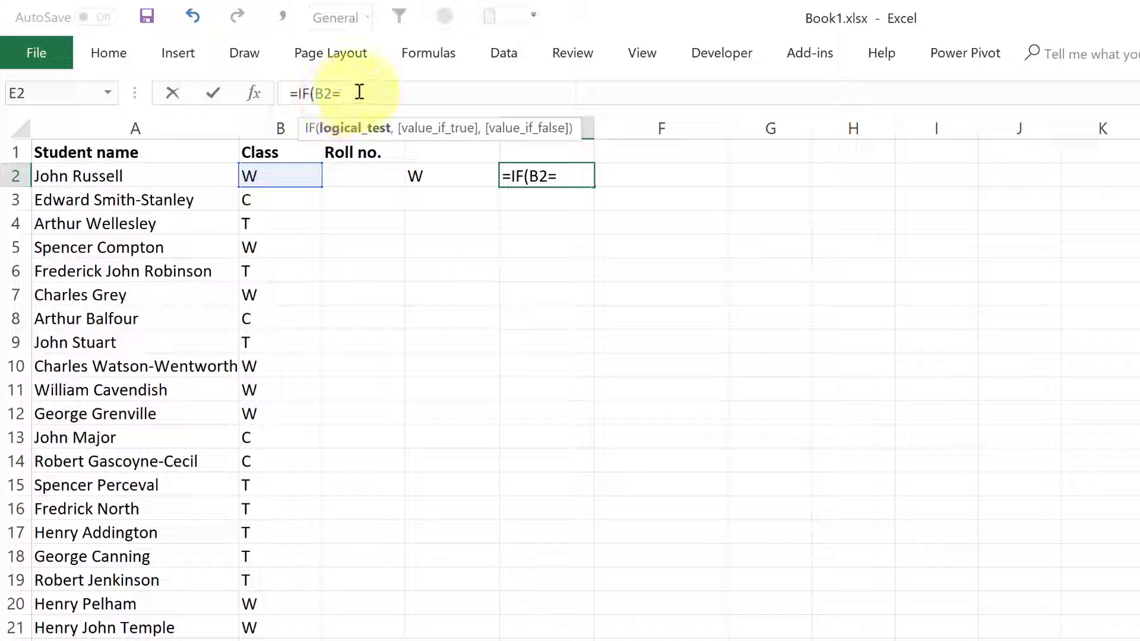
{"action": "right_click", "coordinate": [355, 93]}
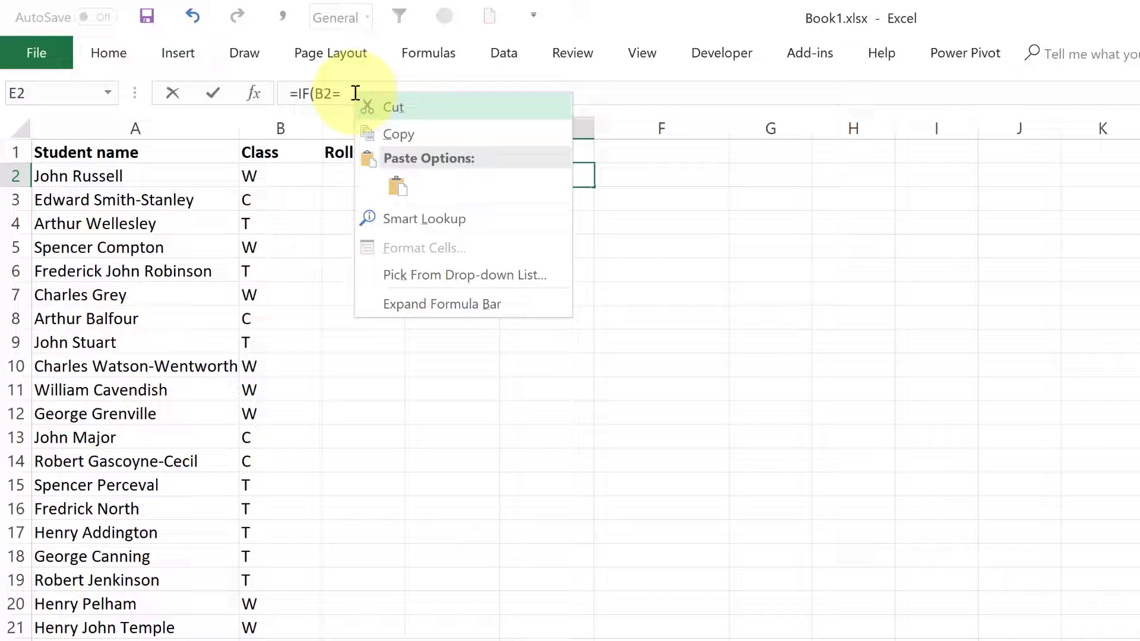
{"action": "left_click", "coordinate": [400, 186]}
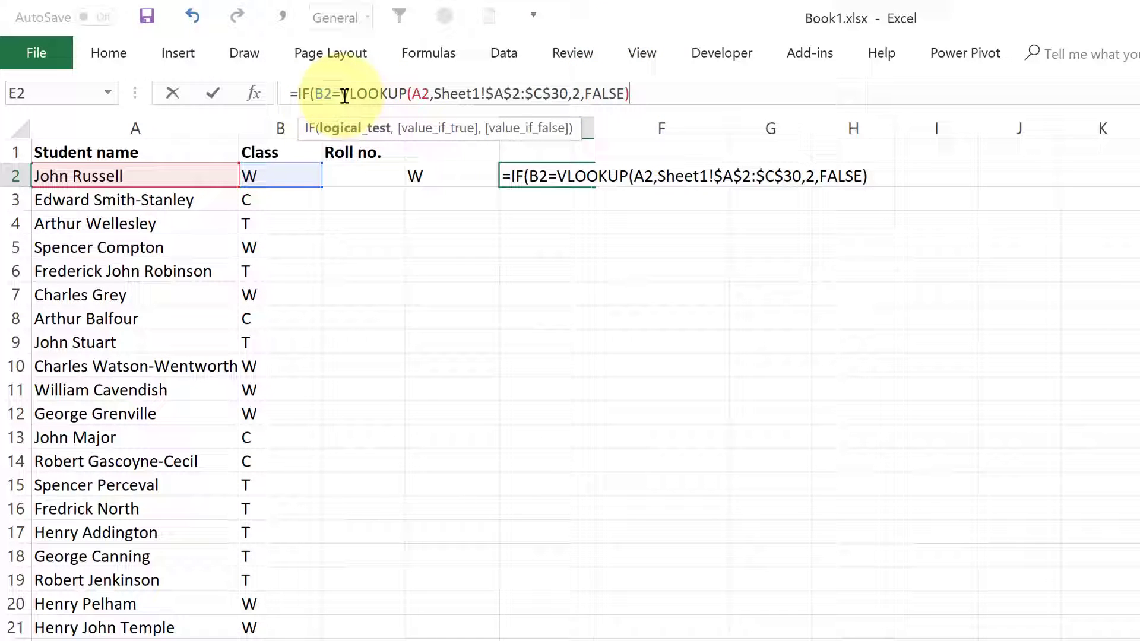
Complete the IF formula in E2 to return "Match" when true and "No Match" when false, and enter it.
{"action": "left_click_drag", "start_coordinate": [343, 94], "coordinate": [631, 93]}
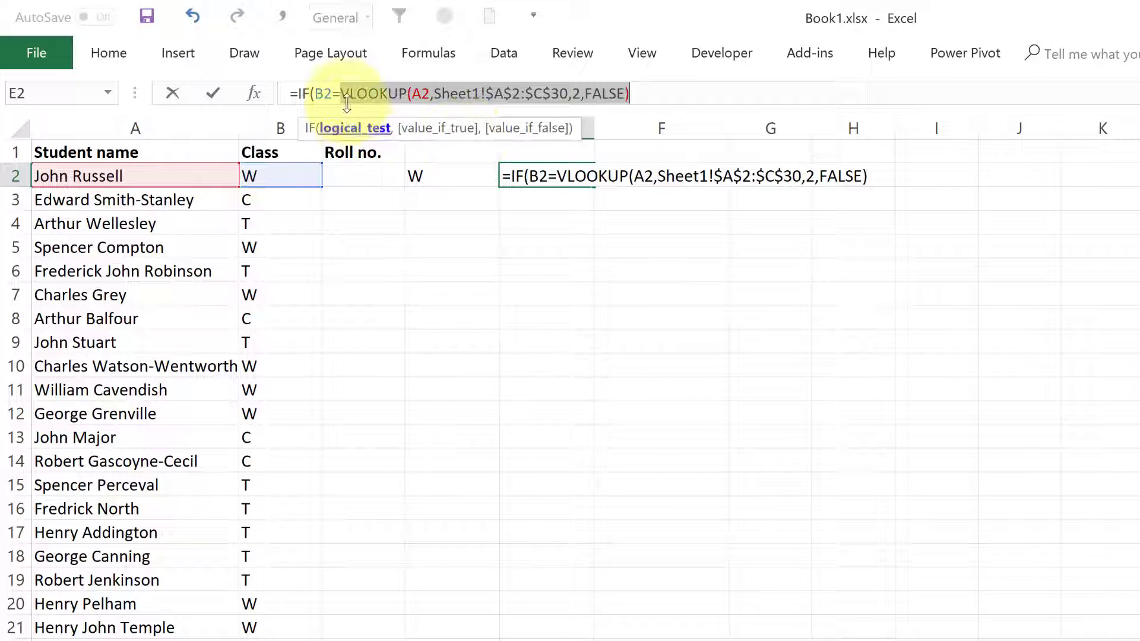
{"action": "left_click_drag", "start_coordinate": [340, 94], "coordinate": [319, 94]}
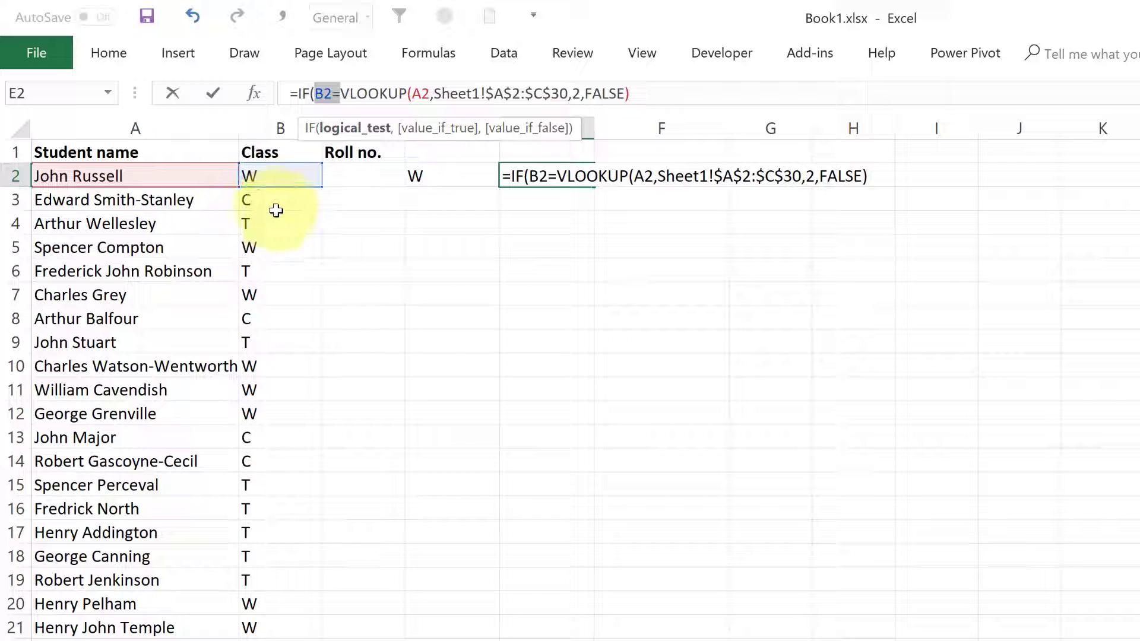
{"action": "left_click", "coordinate": [661, 101]}
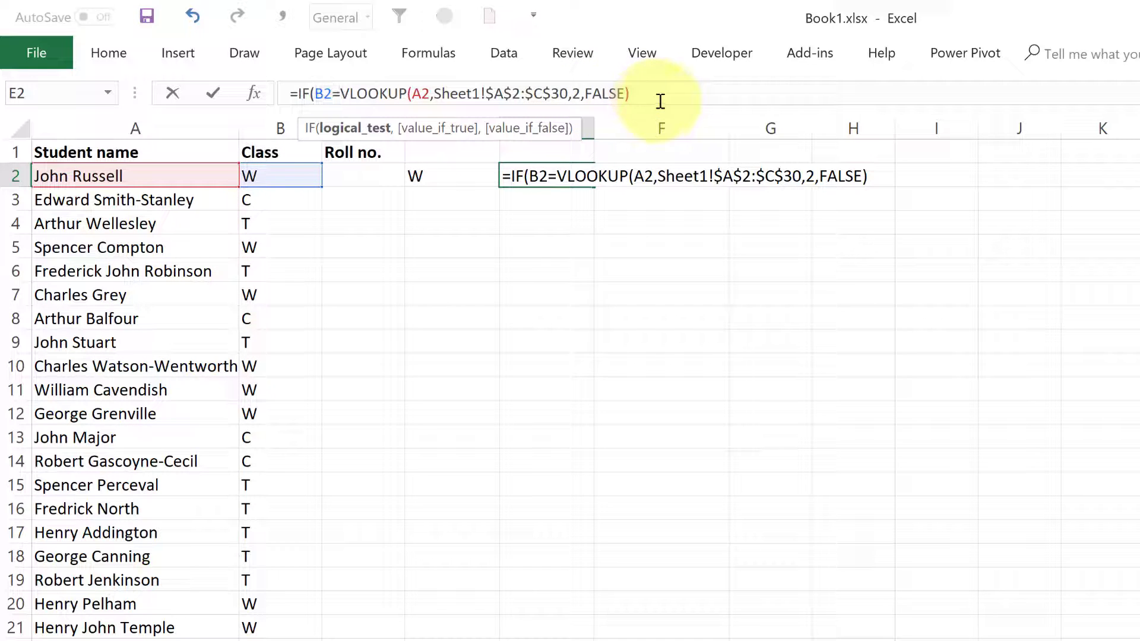
{"action": "type", "text": ","}
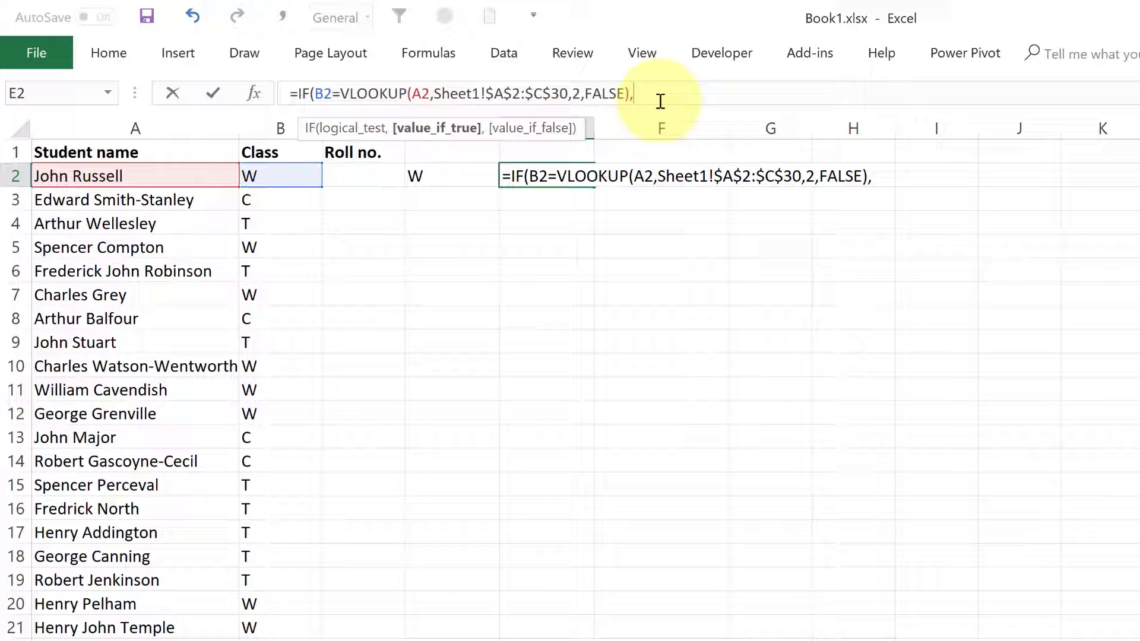
{"action": "type", "text": "\"Match\","}
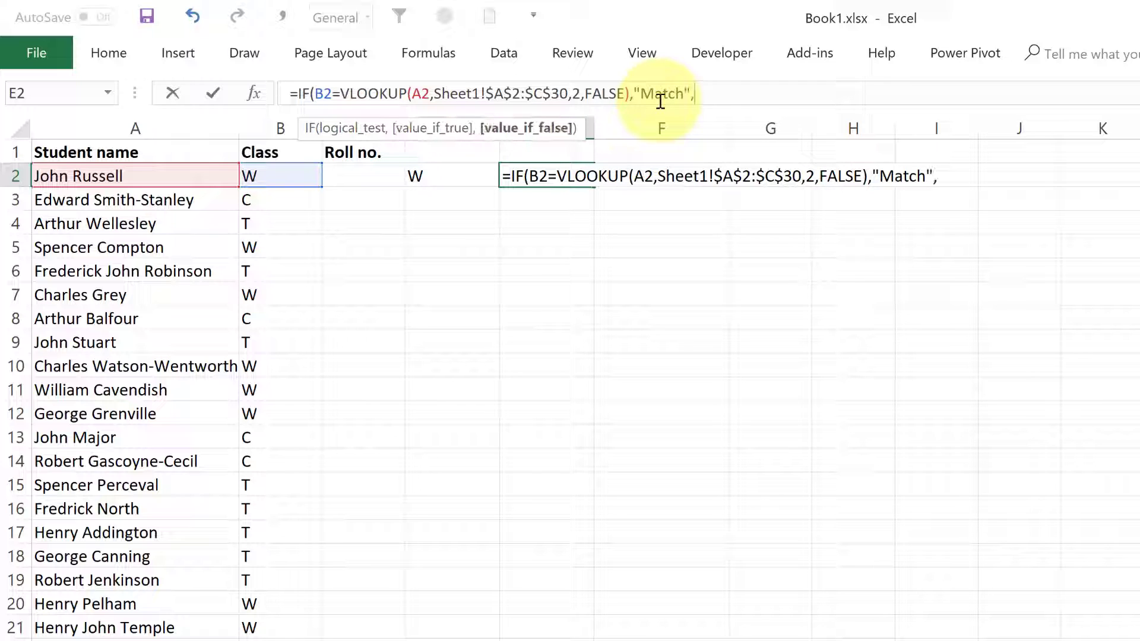
{"action": "type", "text": "\"No Match"}
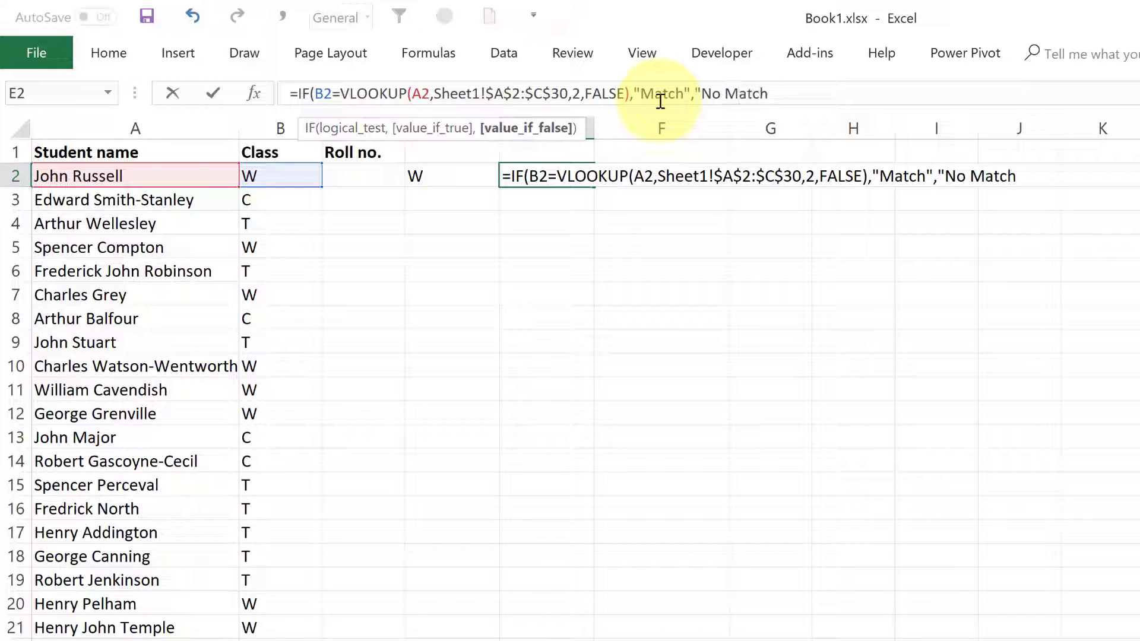
{"action": "type", "text": "\")"}
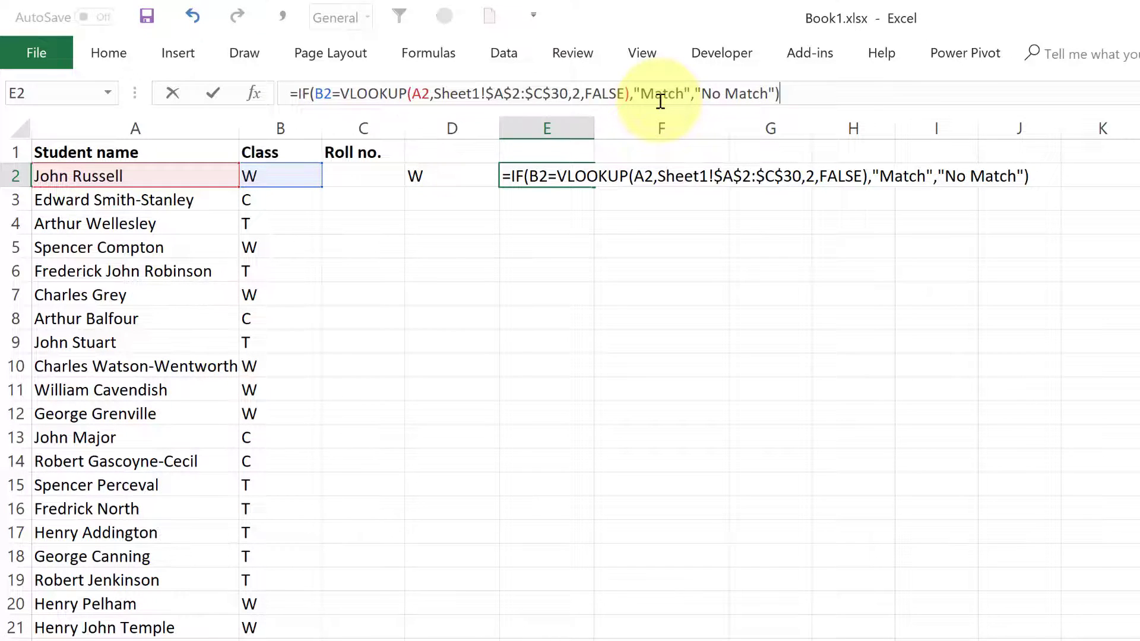
{"action": "key", "text": "Return"}
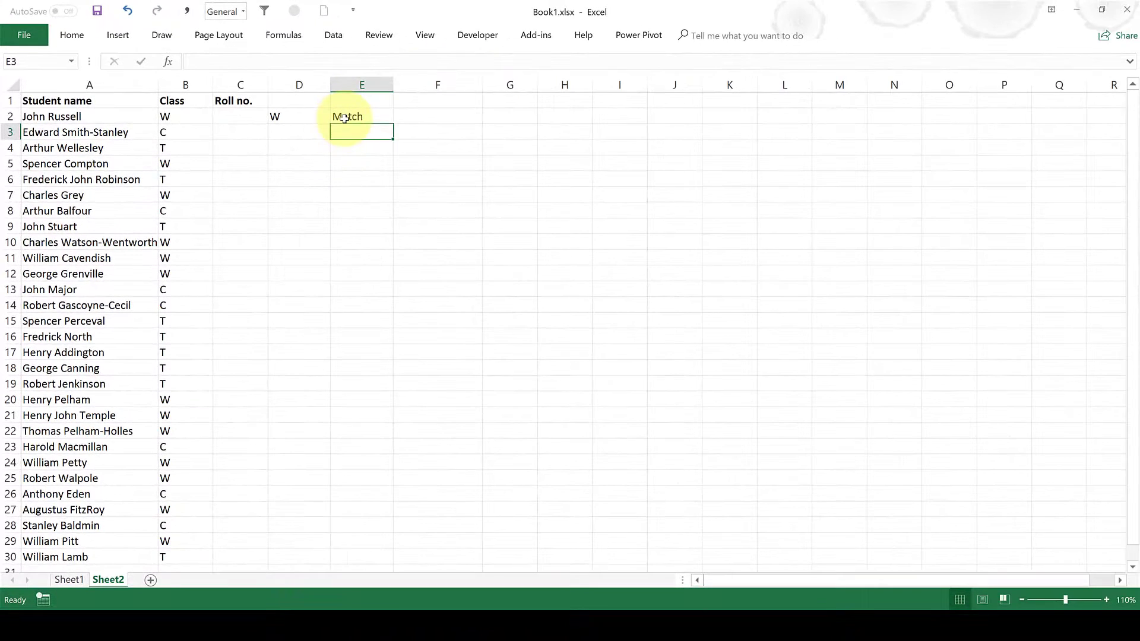
Change the class in B2 to T to test the IF formula in E2.
{"action": "left_click", "coordinate": [344, 117]}
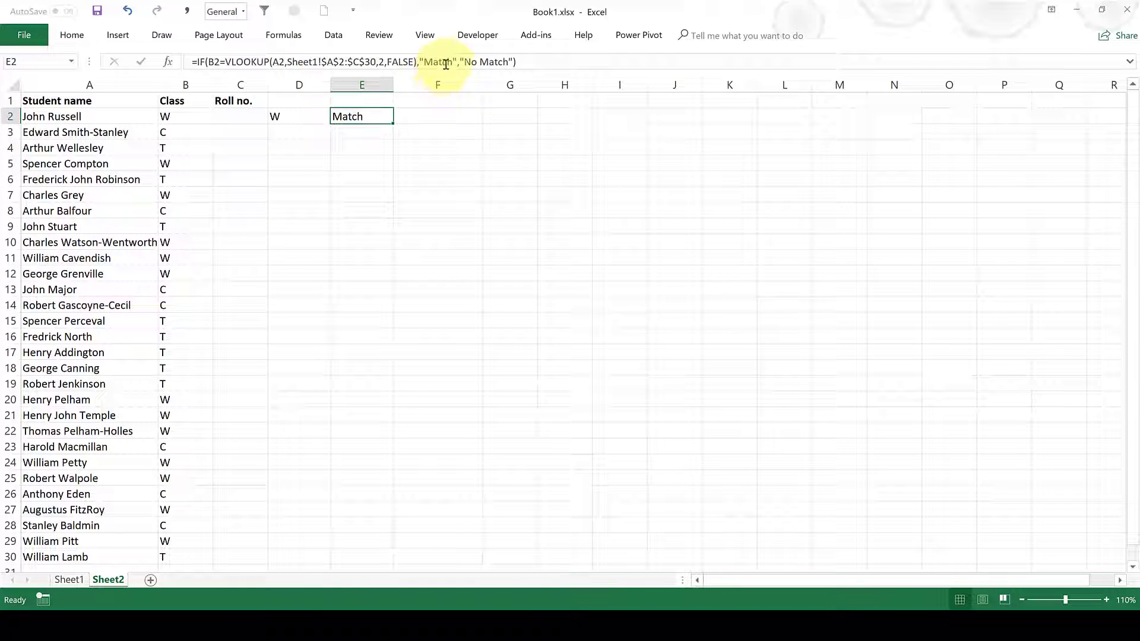
{"action": "left_click", "coordinate": [175, 119]}
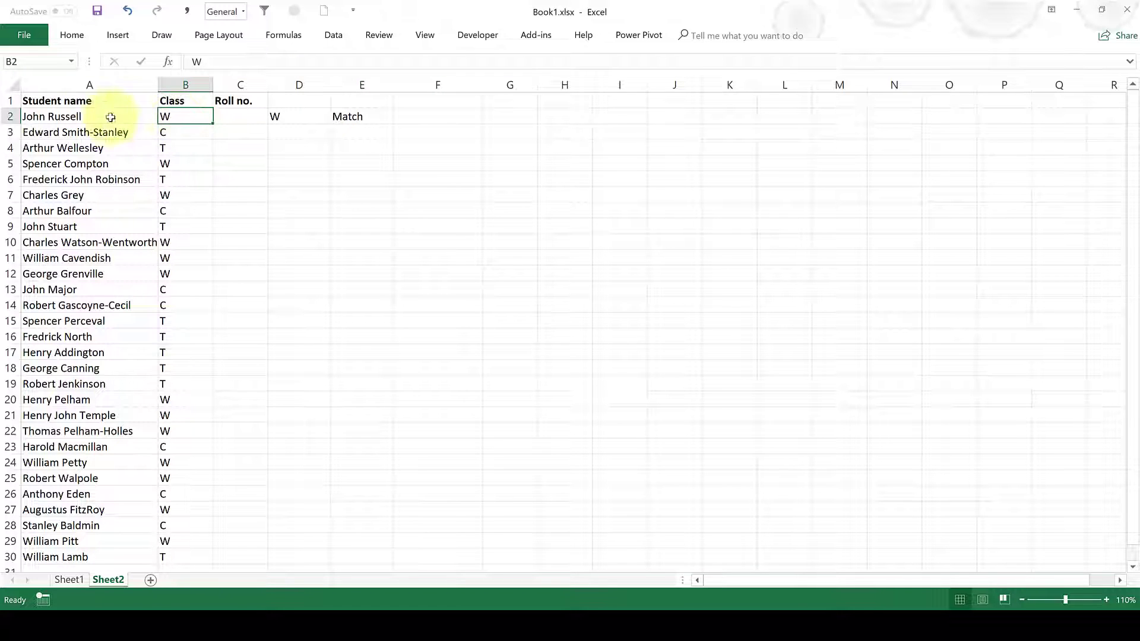
{"action": "type", "text": "T"}
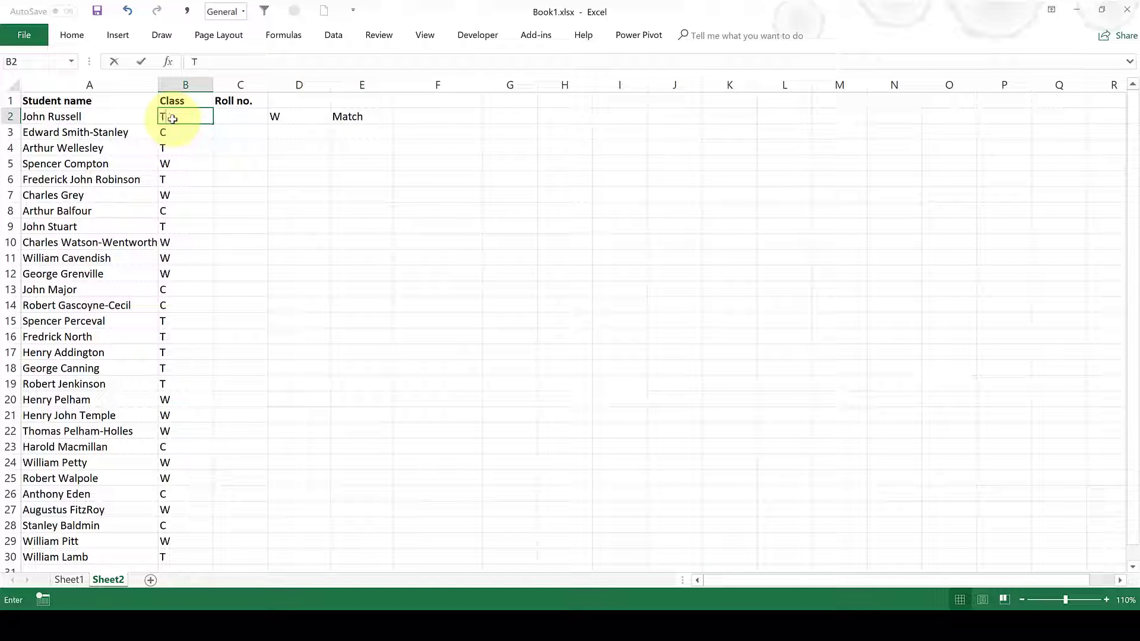
{"action": "key", "text": "Return"}
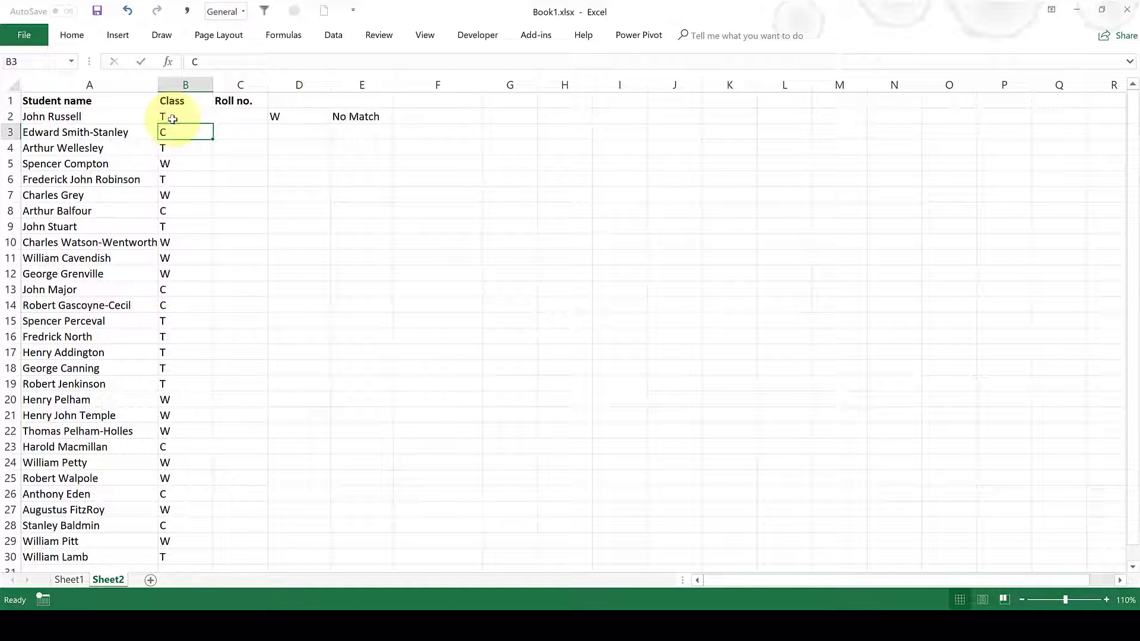
{"action": "left_click", "coordinate": [355, 106]}
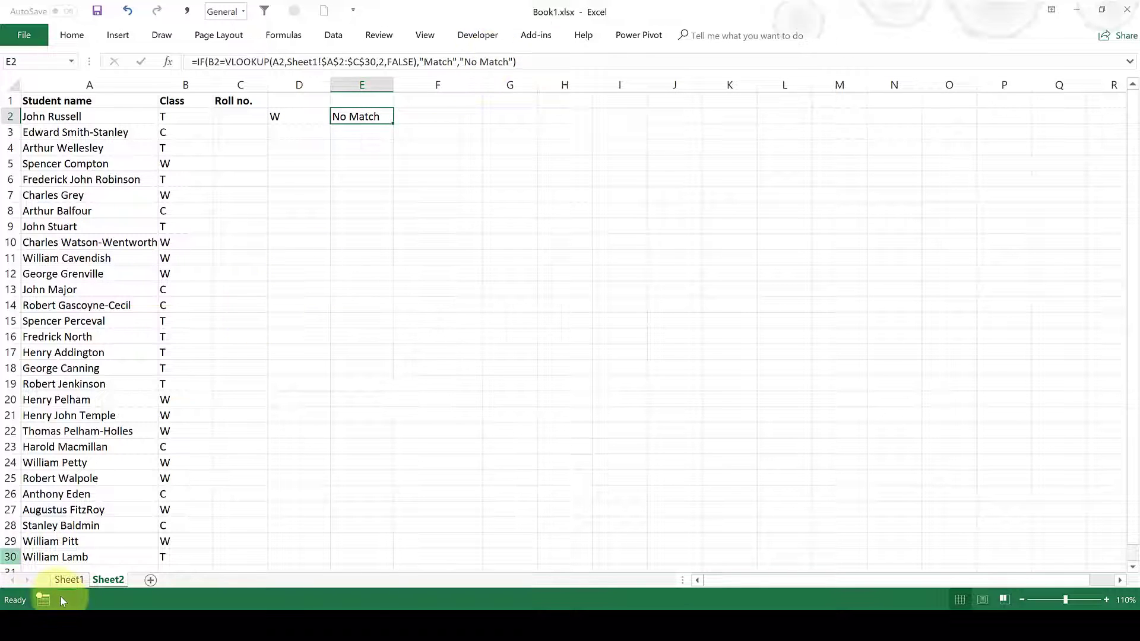
Check the student's class in B4 of Sheet1, and undo the test change to B2 on Sheet2.
{"action": "left_click", "coordinate": [69, 580]}
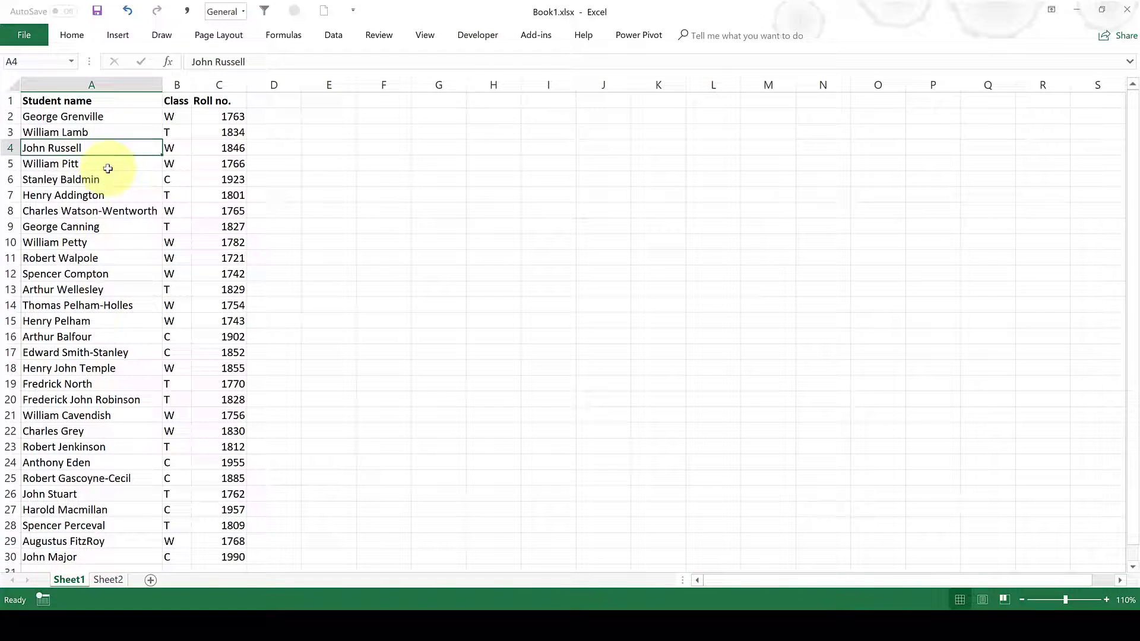
{"action": "left_click", "coordinate": [170, 148]}
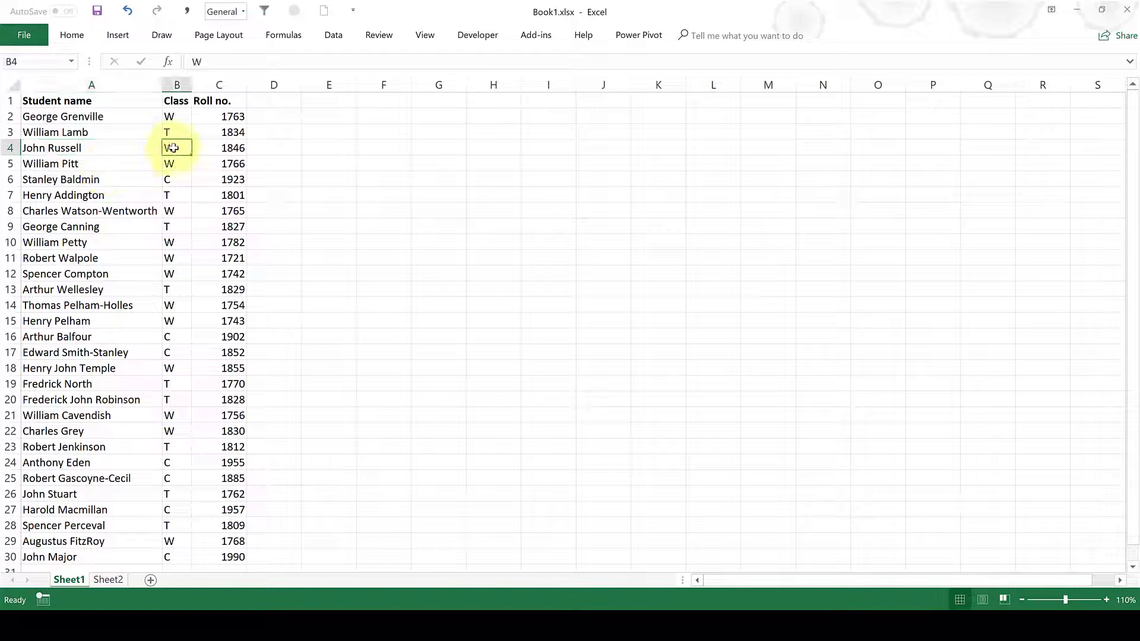
{"action": "left_click", "coordinate": [109, 581]}
{"action": "left_click", "coordinate": [324, 173]}
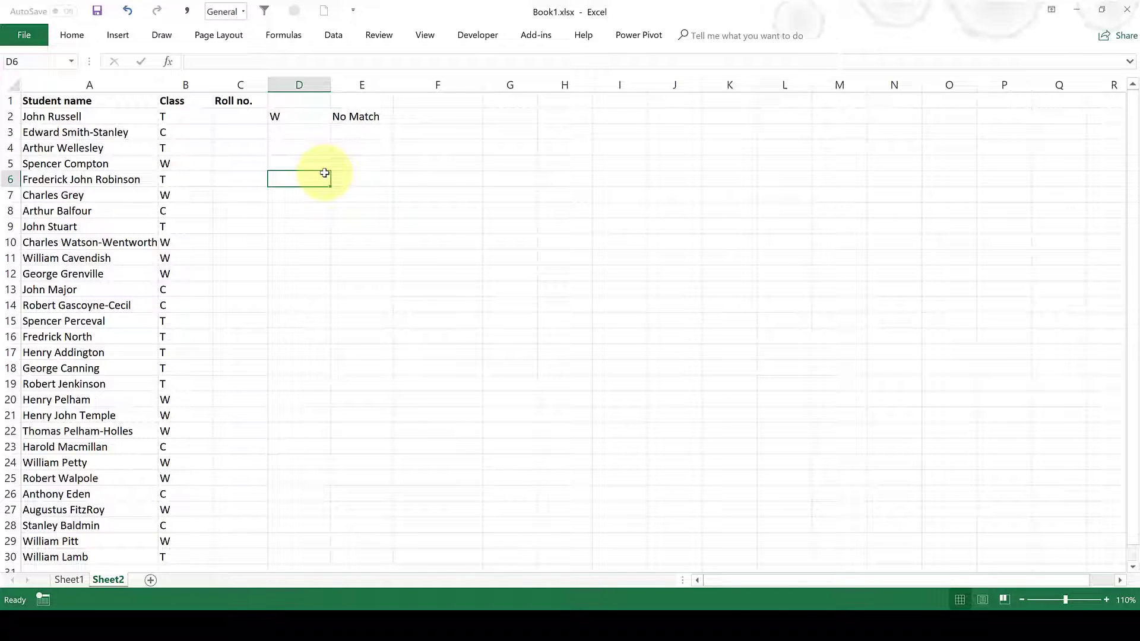
{"action": "key", "text": "ctrl+z"}
{"action": "left_click", "coordinate": [288, 160]}
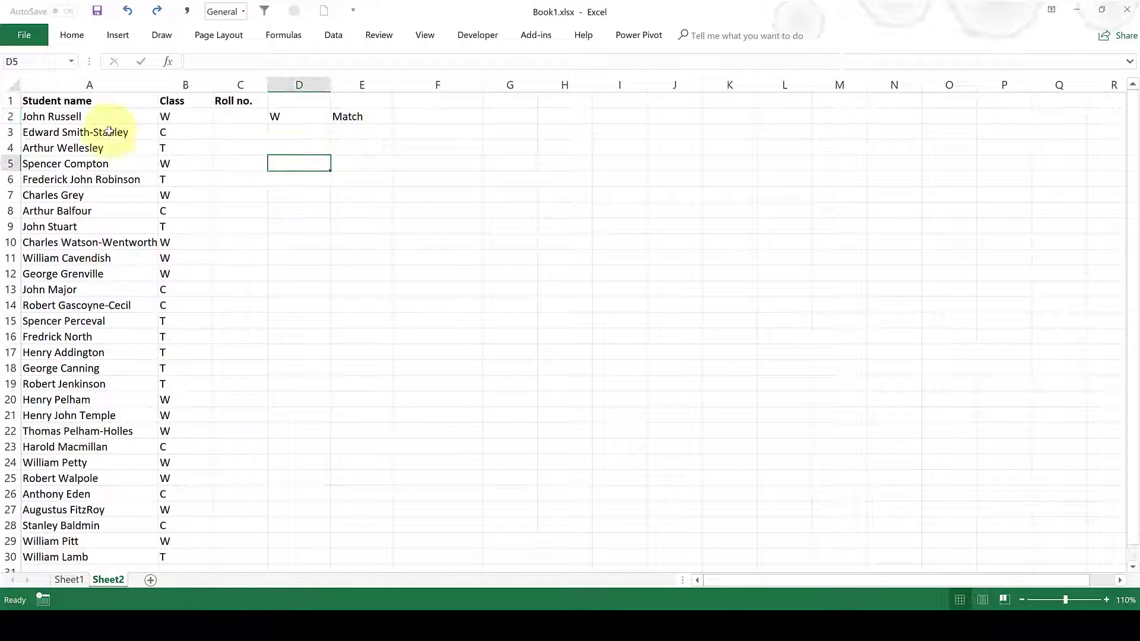
Test the formulas with a misspelled name by deleting the last letter in A2, and undo the edit.
{"action": "left_click", "coordinate": [92, 117]}
{"action": "left_click", "coordinate": [261, 59]}
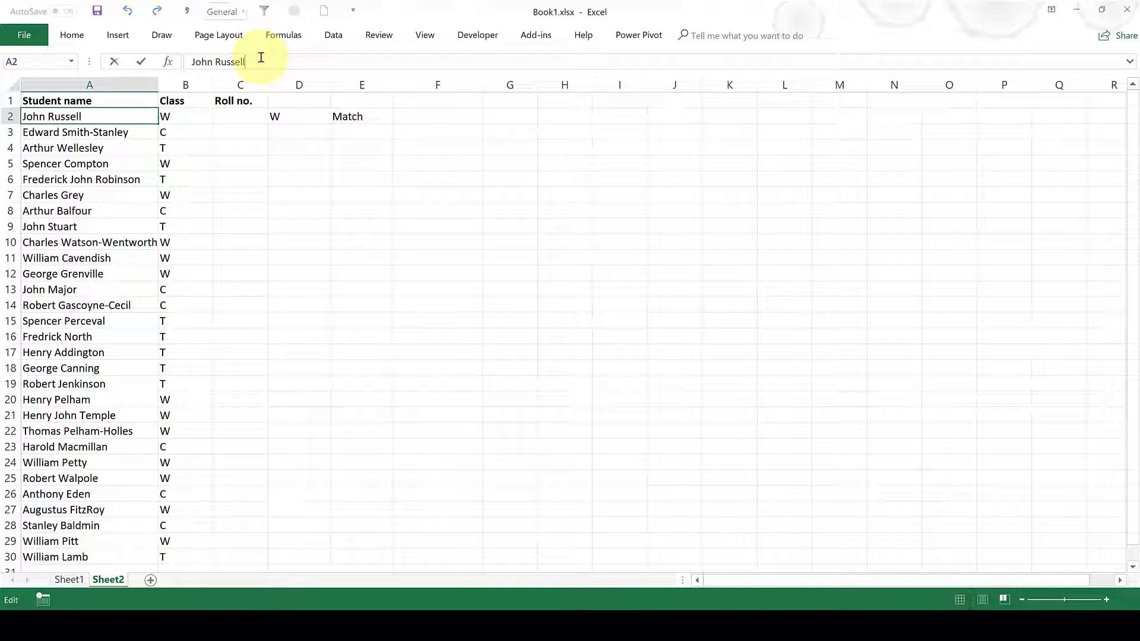
{"action": "key", "text": "BackSpace"}
{"action": "key", "text": "Return"}
{"action": "left_click", "coordinate": [283, 169]}
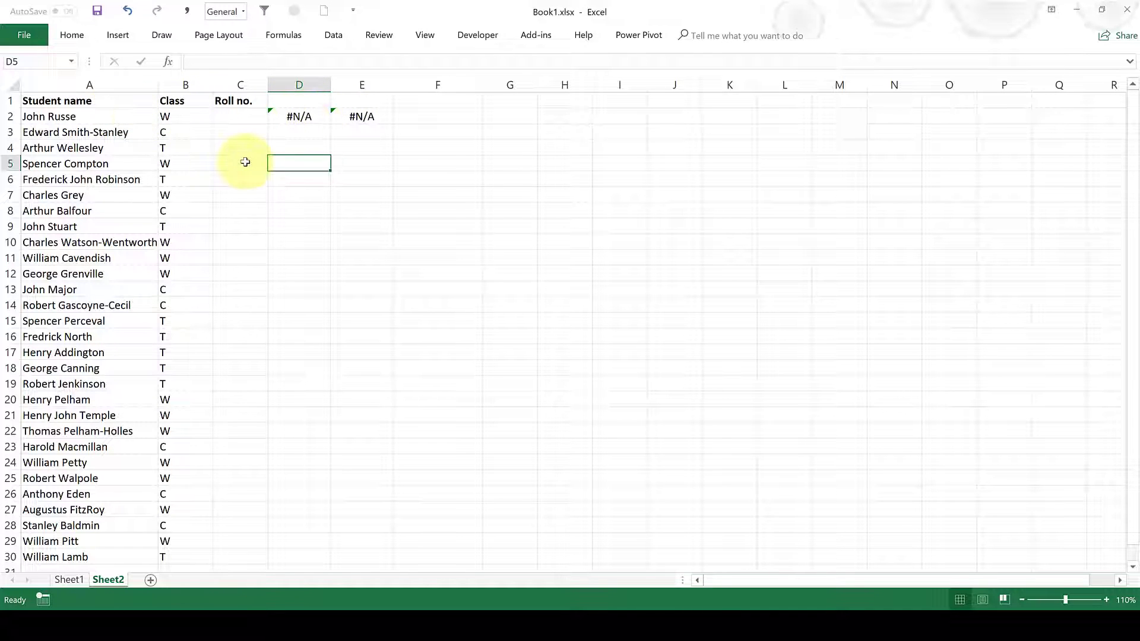
{"action": "key", "text": "ctrl+z"}
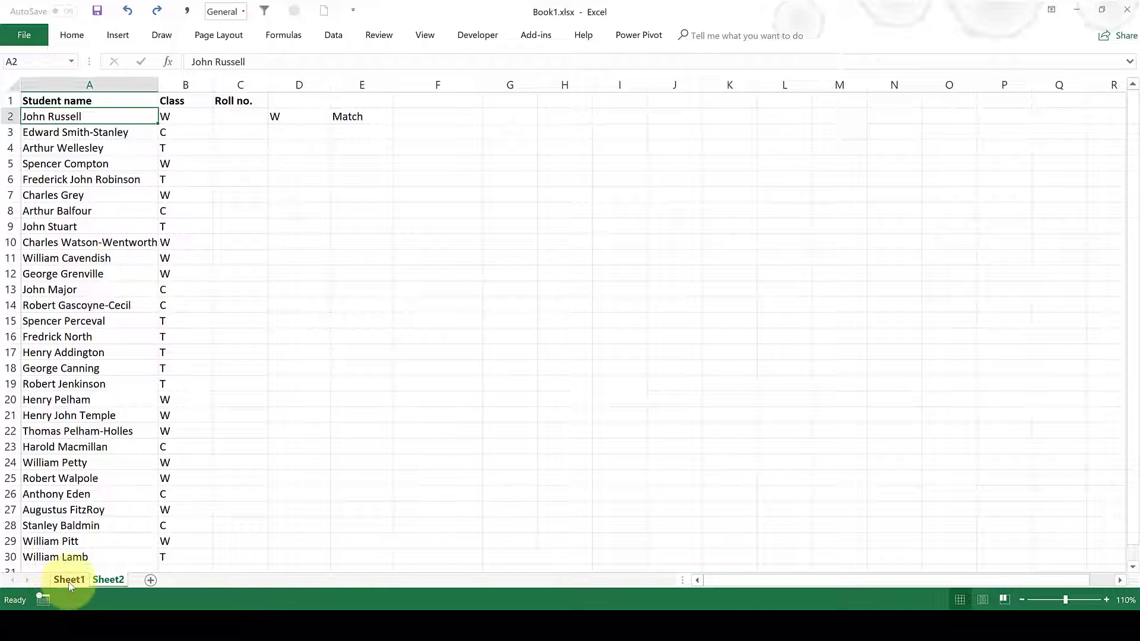
Test the lookup formulas by deleting the last two letters of the student name in Sheet1's A4, and check row 2 on Sheet2.
{"action": "left_click", "coordinate": [69, 580]}
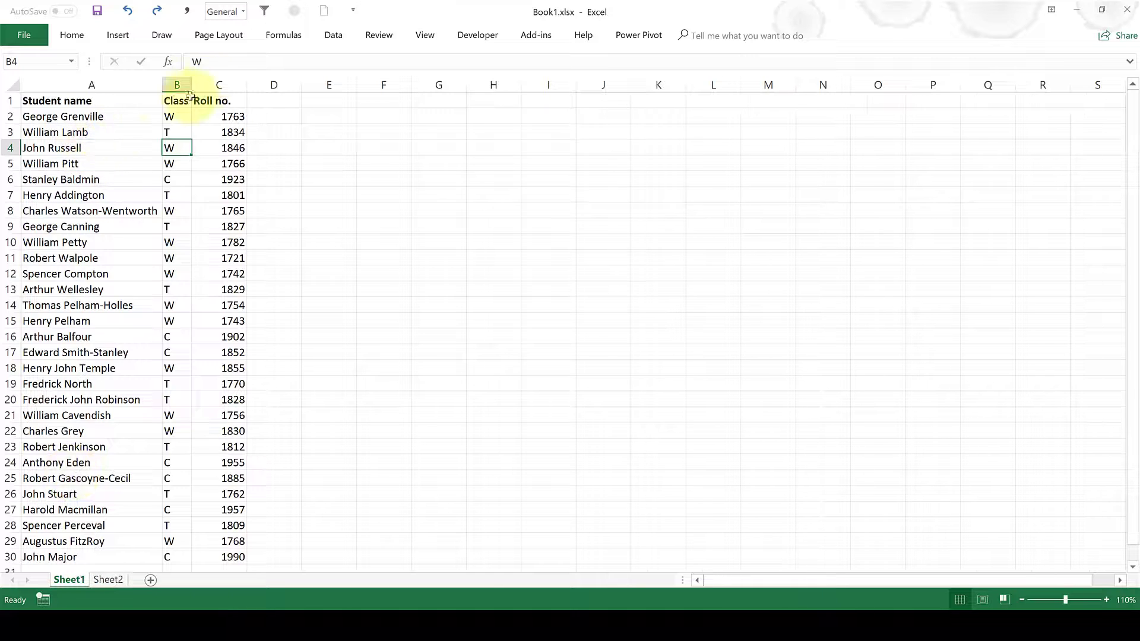
{"action": "key", "text": "Left"}
{"action": "left_click", "coordinate": [274, 59]}
{"action": "key", "text": "BackSpace"}
{"action": "key", "text": "BackSpace"}
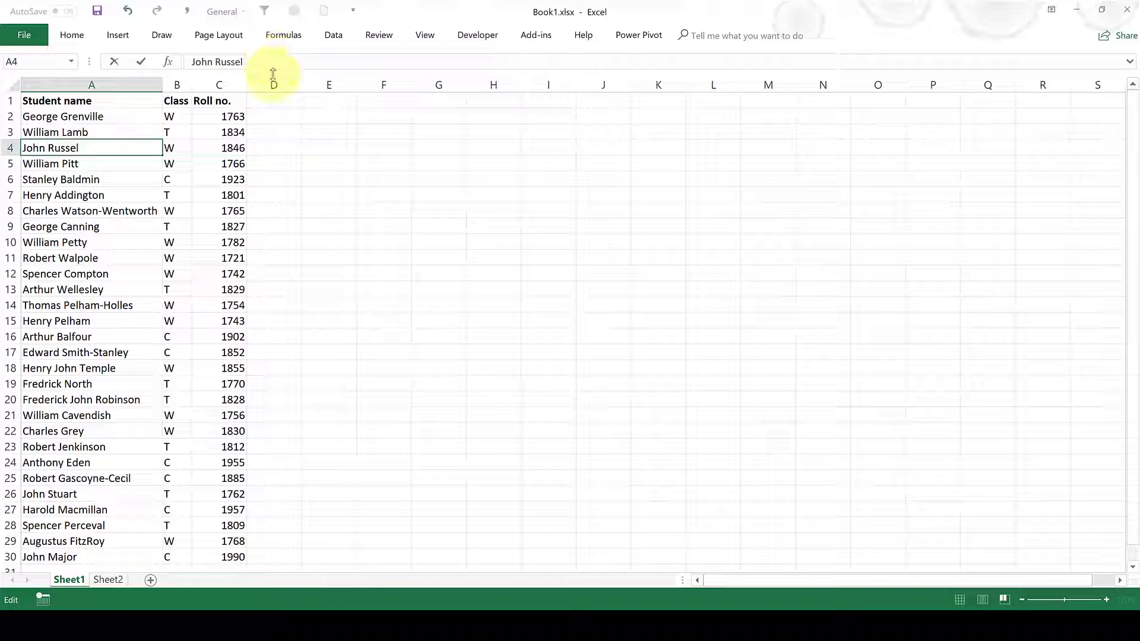
{"action": "key", "text": "ctrl+Return"}
{"action": "key", "text": "Down"}
{"action": "left_click", "coordinate": [297, 229]}
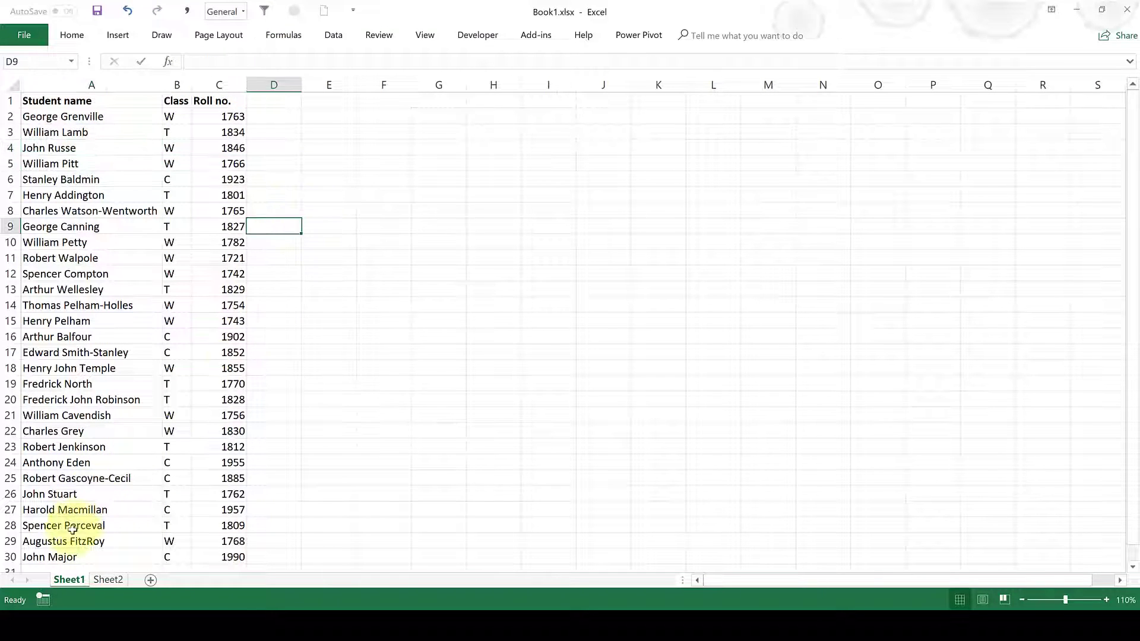
{"action": "left_click", "coordinate": [105, 580]}
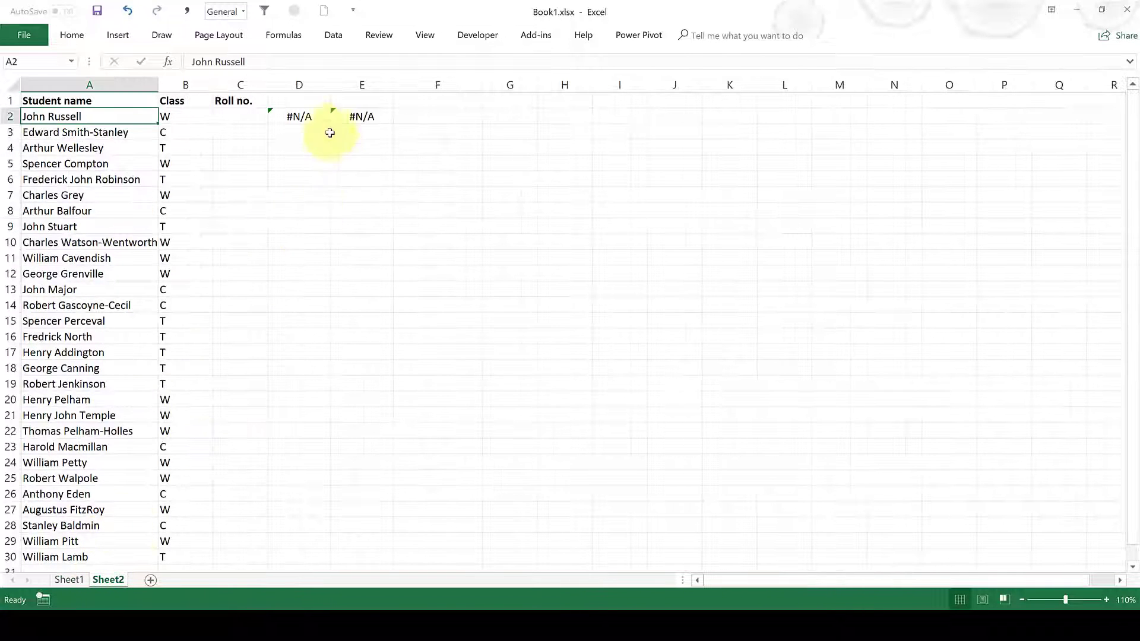
{"action": "left_click", "coordinate": [303, 201]}
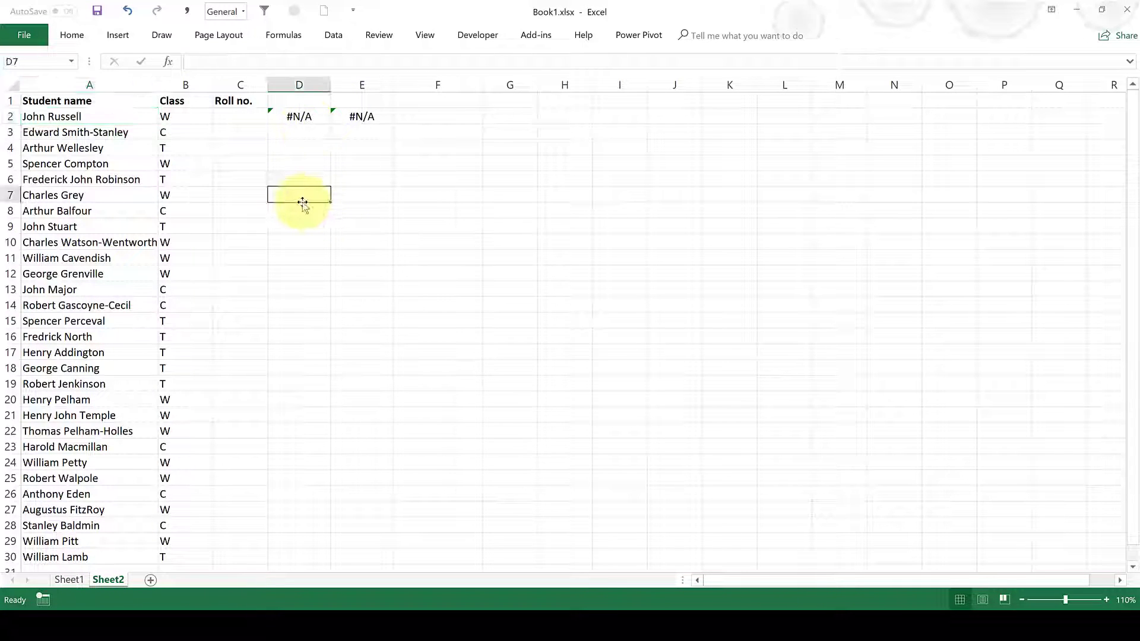
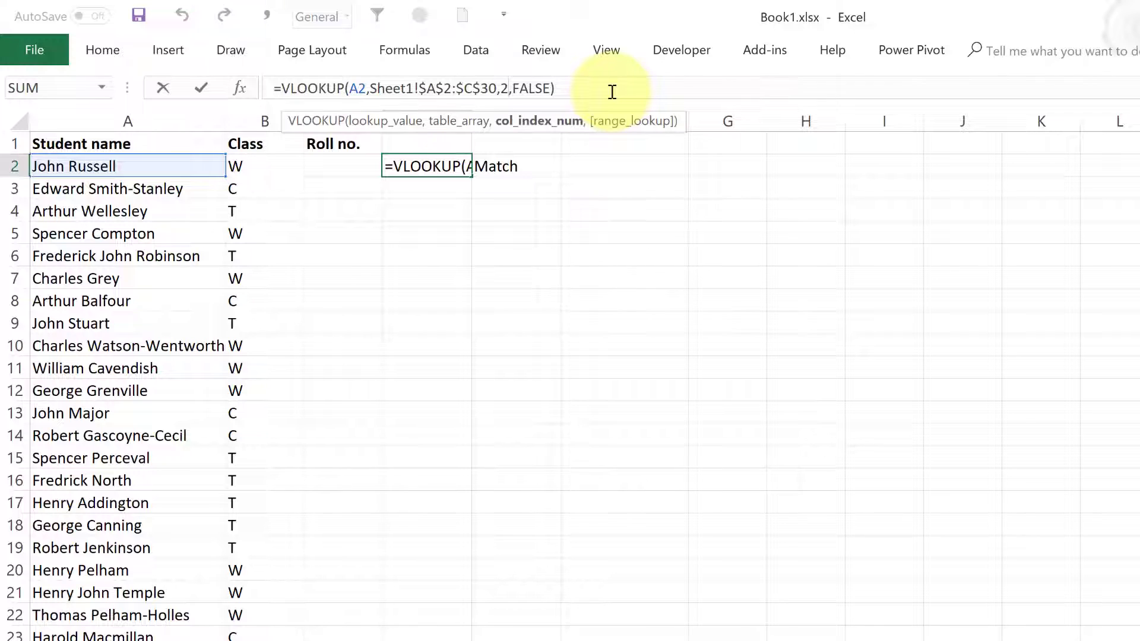
Set the column index of the VLOOKUP formula in D2 to 3 and enter it.
{"action": "key", "text": "BackSpace"}
{"action": "type", "text": "3"}
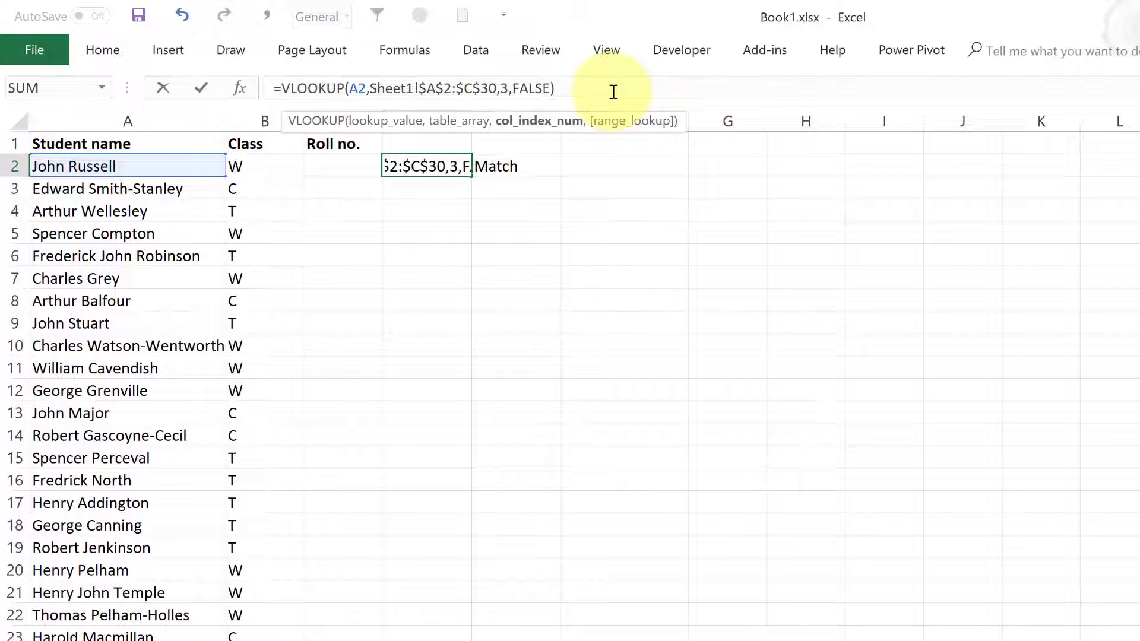
{"action": "key", "text": "Return"}
{"action": "left_click", "coordinate": [429, 169]}
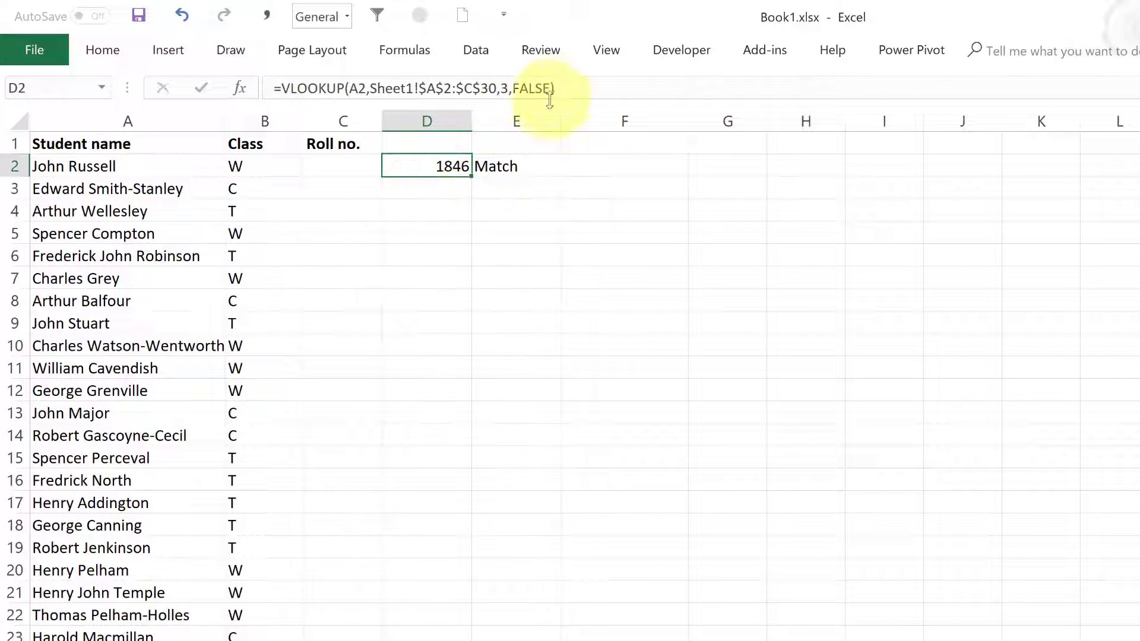
Copy the VLOOKUP expression from D2 without the equals sign, leaving the cell unchanged.
{"action": "left_click_drag", "start_coordinate": [546, 88], "coordinate": [279, 88]}
{"action": "right_click", "coordinate": [311, 88]}
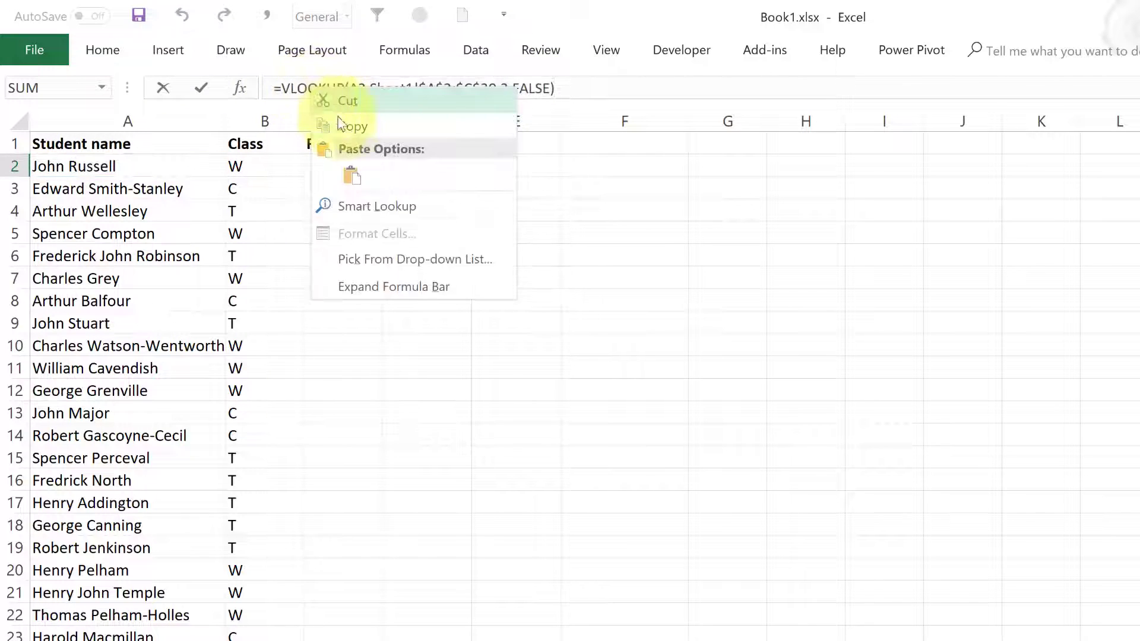
{"action": "left_click", "coordinate": [340, 122]}
{"action": "key", "text": "Escape"}
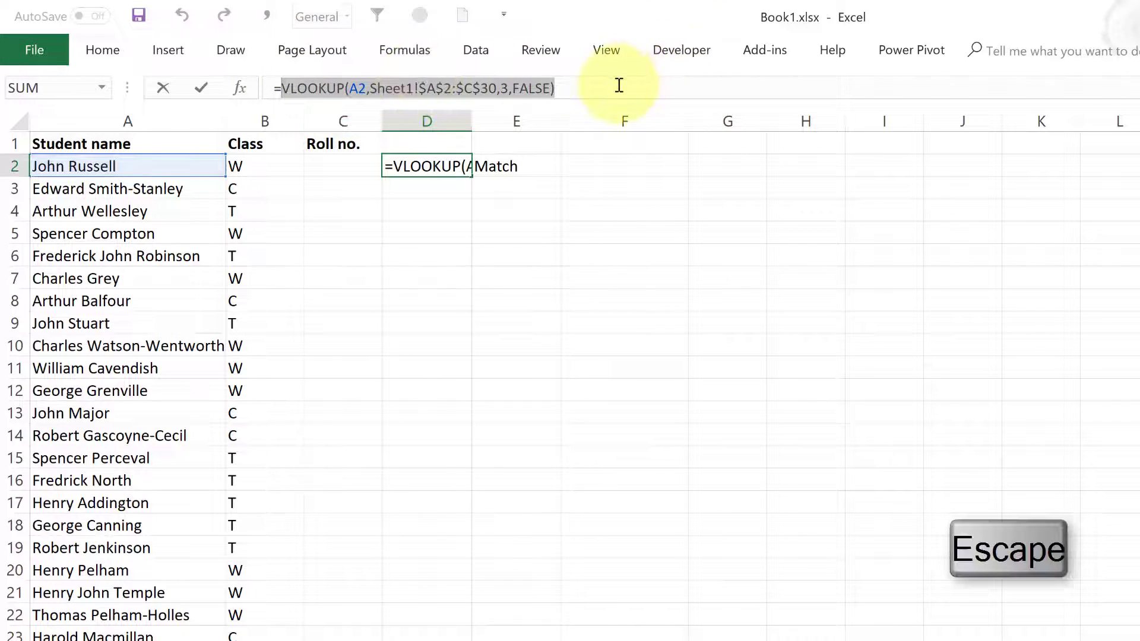
{"action": "left_click", "coordinate": [618, 85]}
{"action": "key", "text": "Escape"}
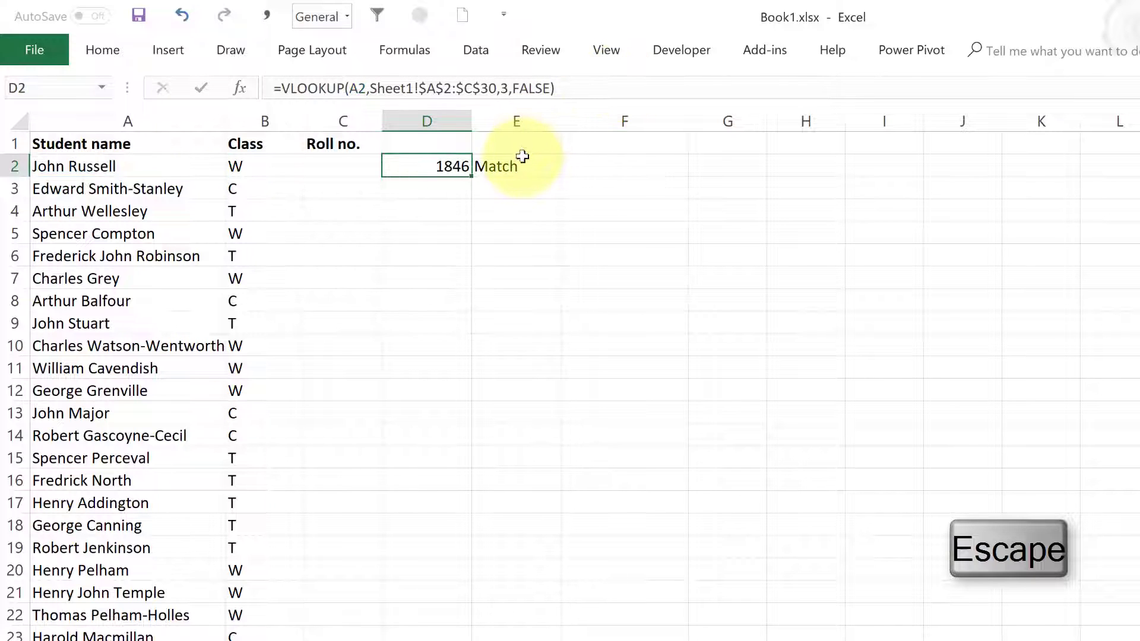
Replace "Match" in the E2 formula with the copied VLOOKUP(A2,Sheet1!$A$2:$C$30,3,FALSE).
{"action": "left_click", "coordinate": [520, 161]}
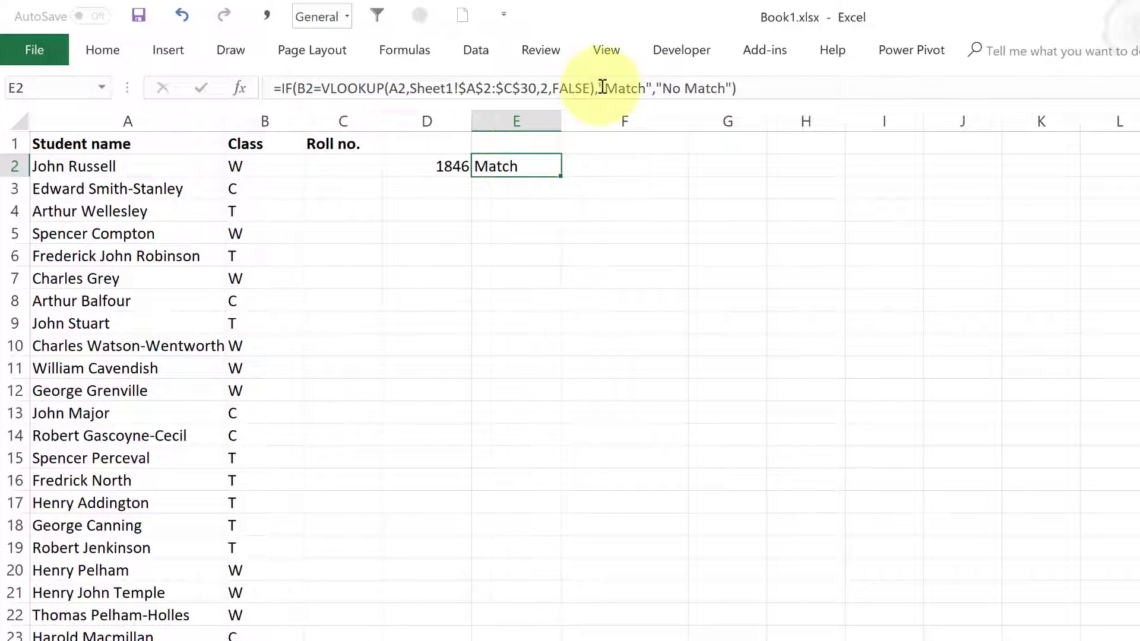
{"action": "left_click_drag", "start_coordinate": [601, 87], "coordinate": [650, 88]}
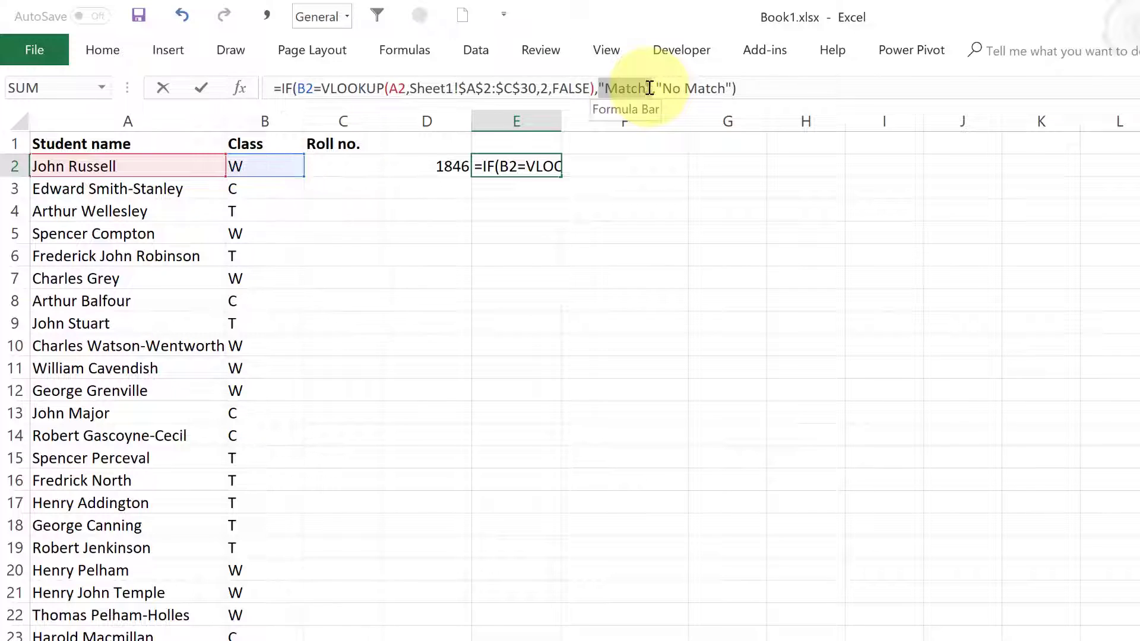
{"action": "right_click", "coordinate": [631, 89]}
{"action": "left_click", "coordinate": [674, 169]}
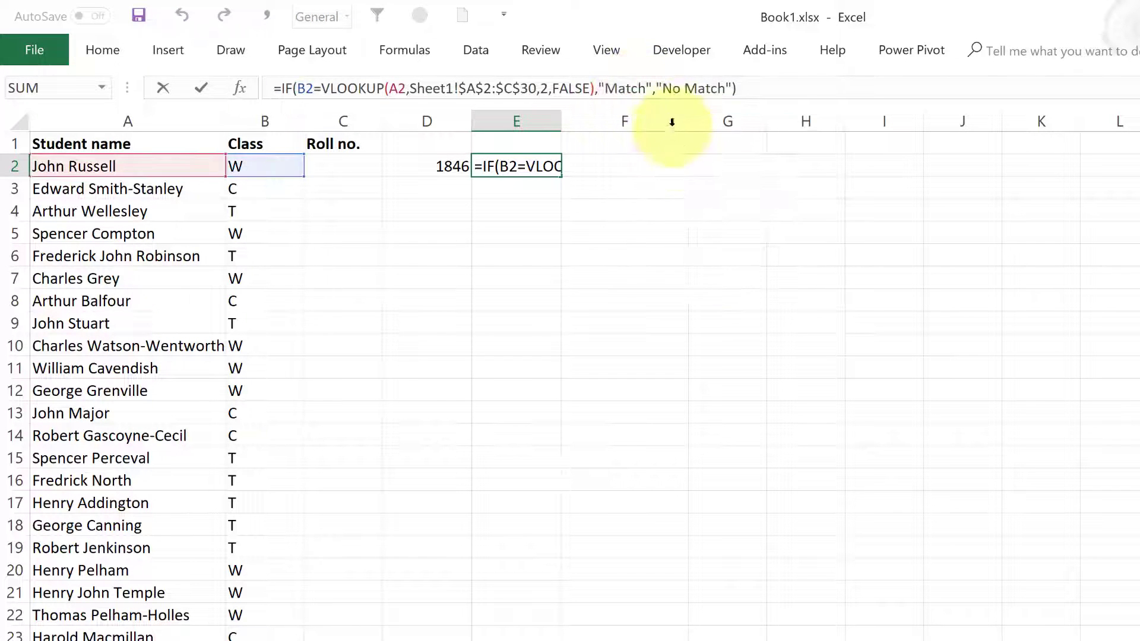
{"action": "left_click", "coordinate": [990, 88]}
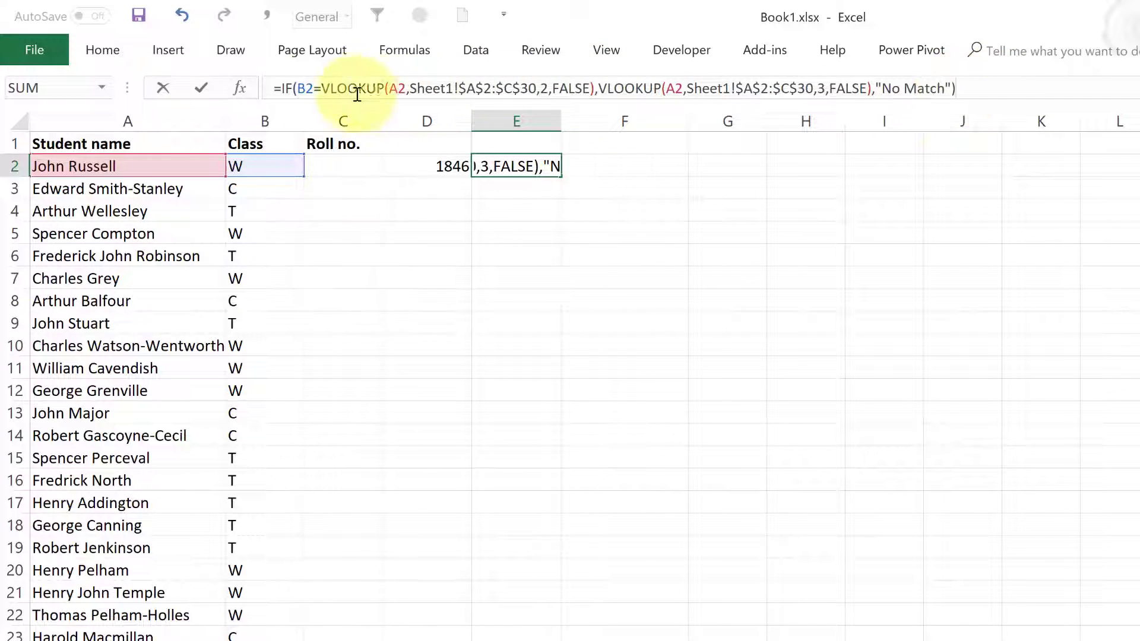
Review the logical test and value-if-true parts of the IF formula in E2, and enter the formula.
{"action": "left_click_drag", "start_coordinate": [322, 89], "coordinate": [595, 89]}
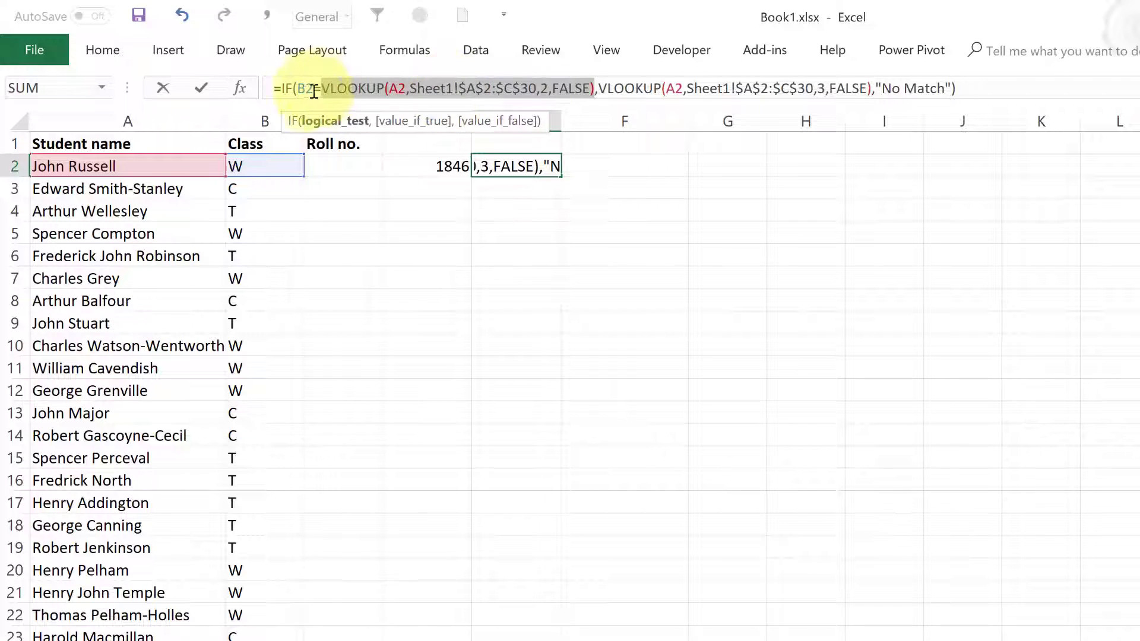
{"action": "left_click_drag", "start_coordinate": [297, 89], "coordinate": [311, 90]}
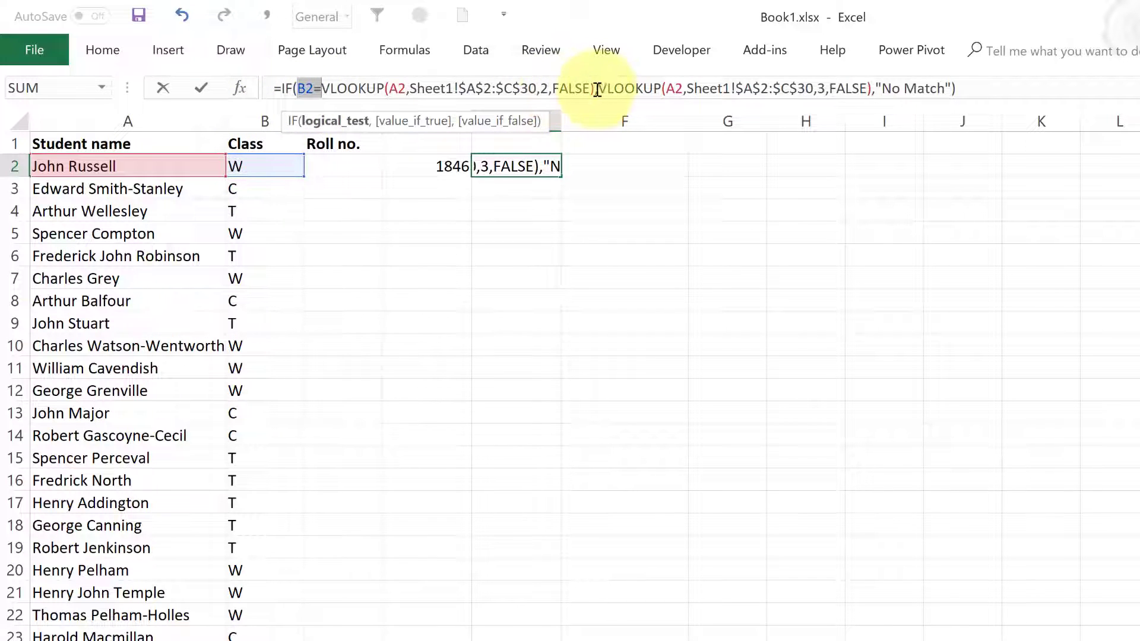
{"action": "left_click_drag", "start_coordinate": [602, 89], "coordinate": [868, 89]}
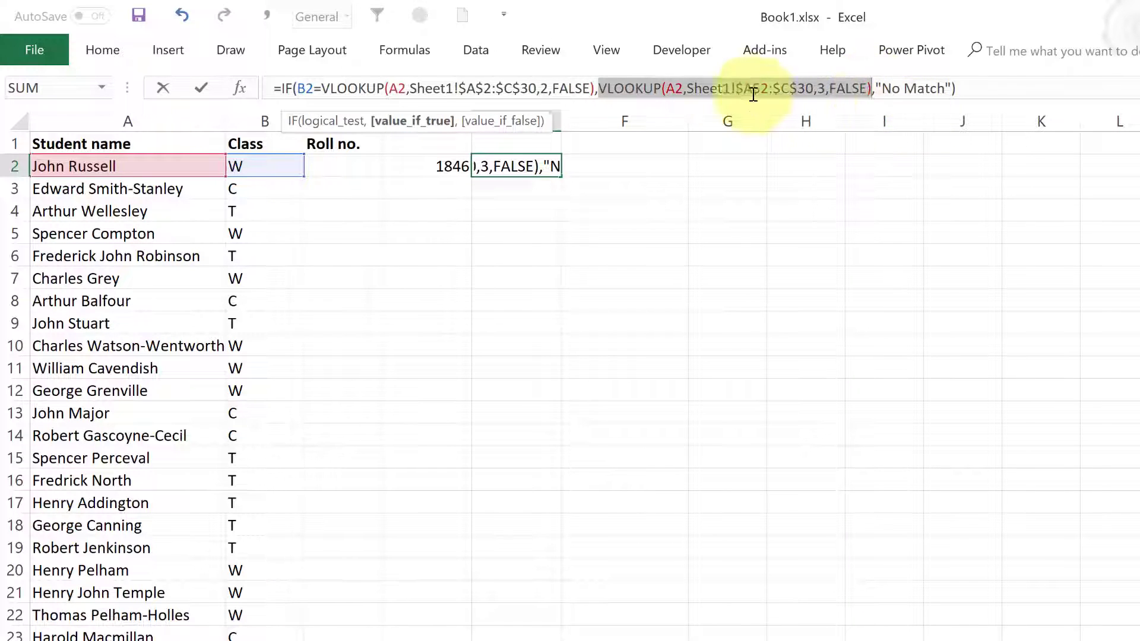
{"action": "left_click", "coordinate": [979, 88]}
{"action": "key", "text": "Return"}
Clear the helper formula in D2 and move the IF formula from E2 to C2 under Roll no.
{"action": "left_click", "coordinate": [453, 169]}
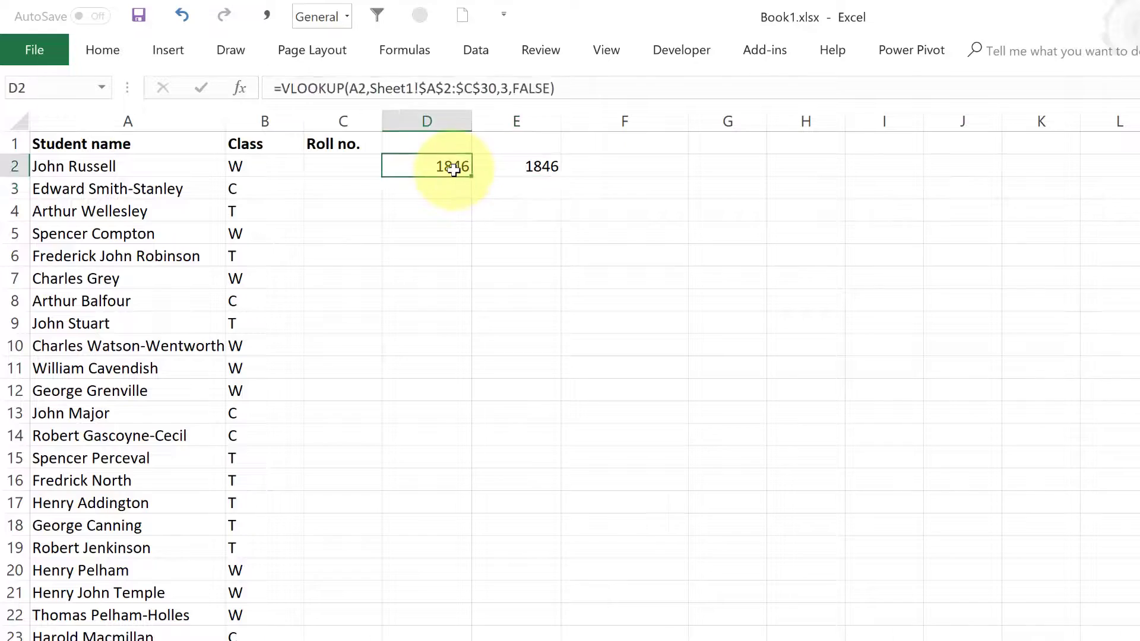
{"action": "key", "text": "Delete"}
{"action": "left_click", "coordinate": [512, 168]}
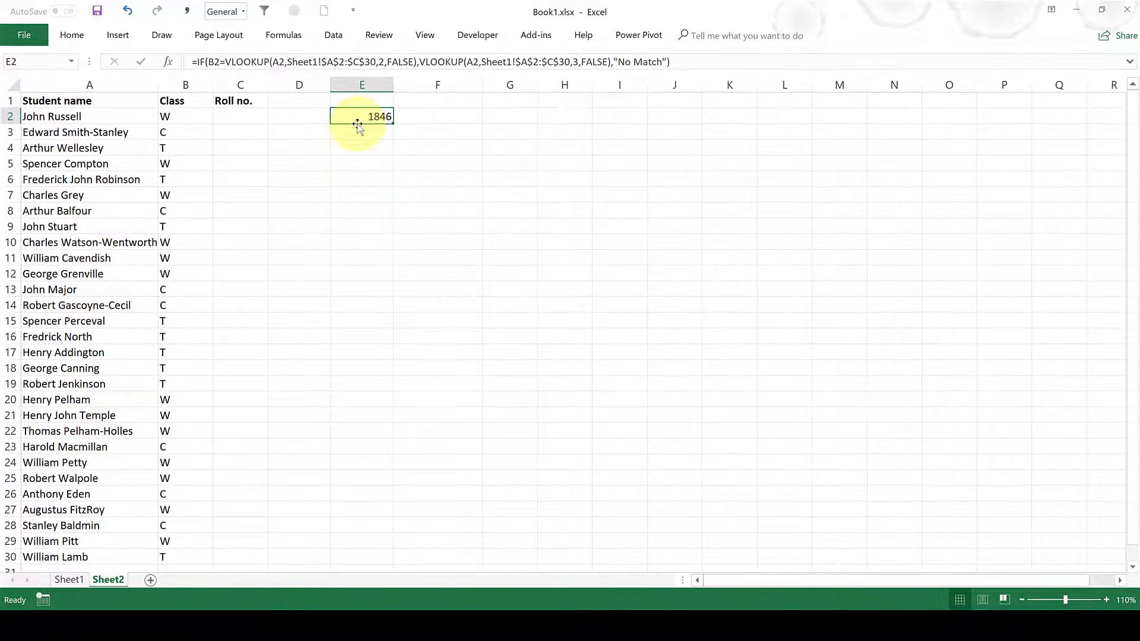
{"action": "left_click_drag", "start_coordinate": [357, 123], "coordinate": [240, 125]}
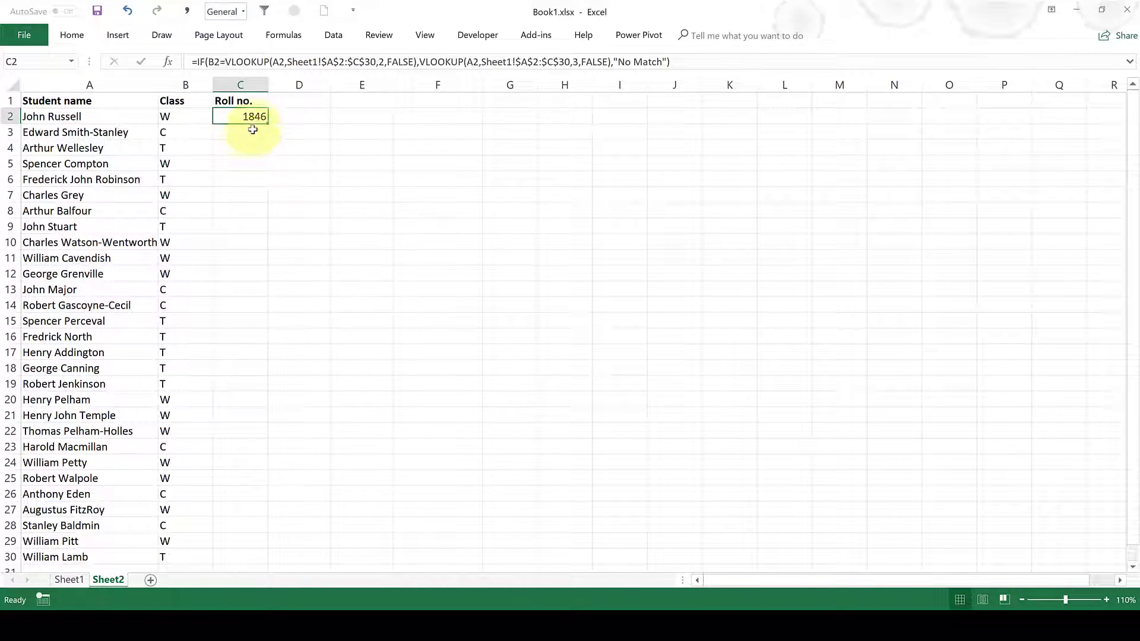
Fill the C2 formula down the Roll no. column to C30.
{"action": "left_click", "coordinate": [253, 129]}
{"action": "left_click", "coordinate": [254, 114]}
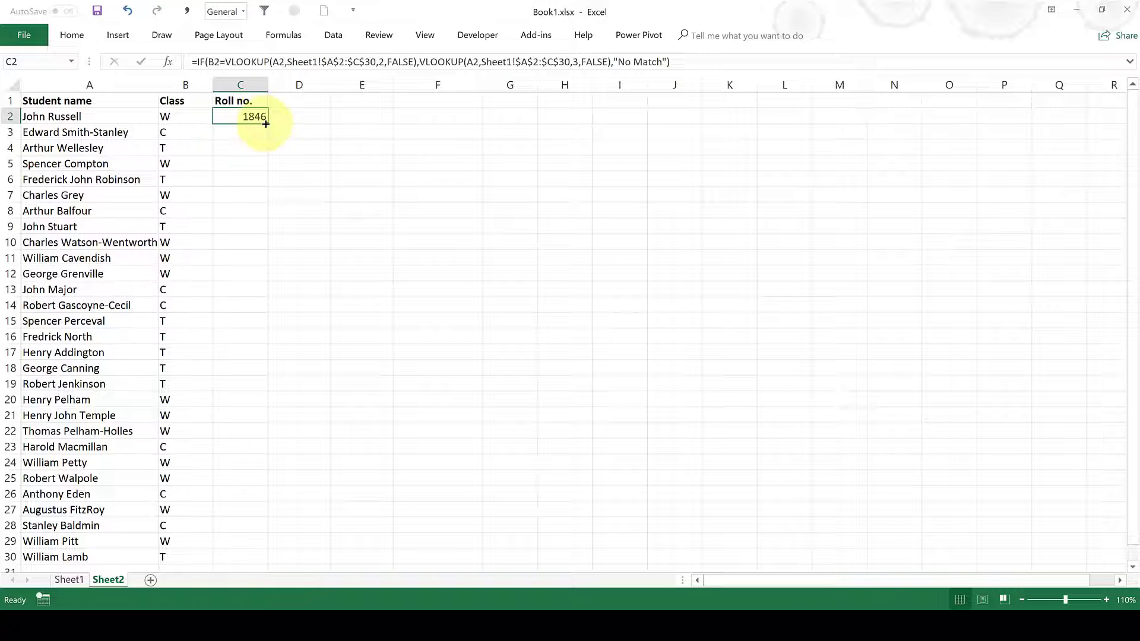
{"action": "double_click", "coordinate": [265, 123]}
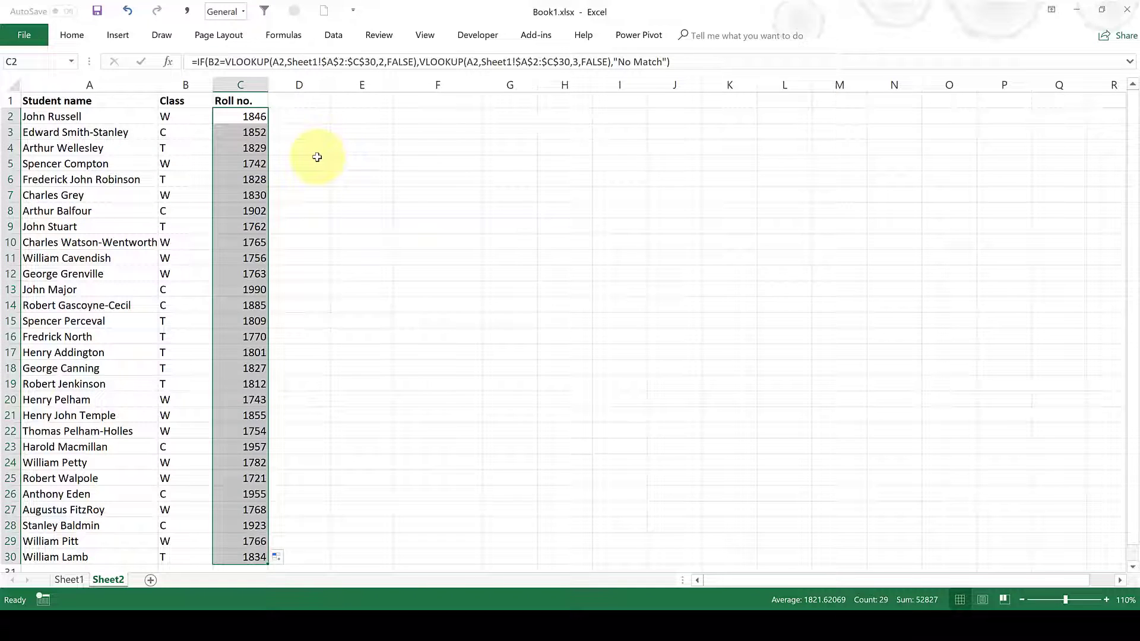
{"action": "left_click", "coordinate": [317, 160]}
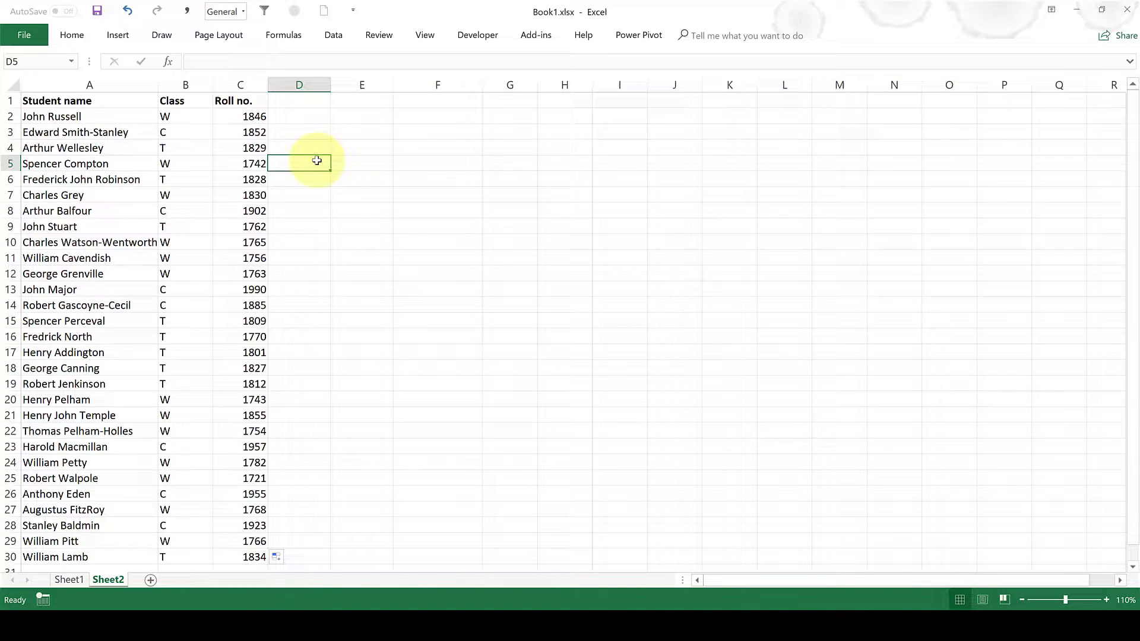
Compare the name, class and roll number in row 5 of Sheet2 with row 12 of Sheet1, and return to Sheet2.
{"action": "left_click", "coordinate": [56, 164]}
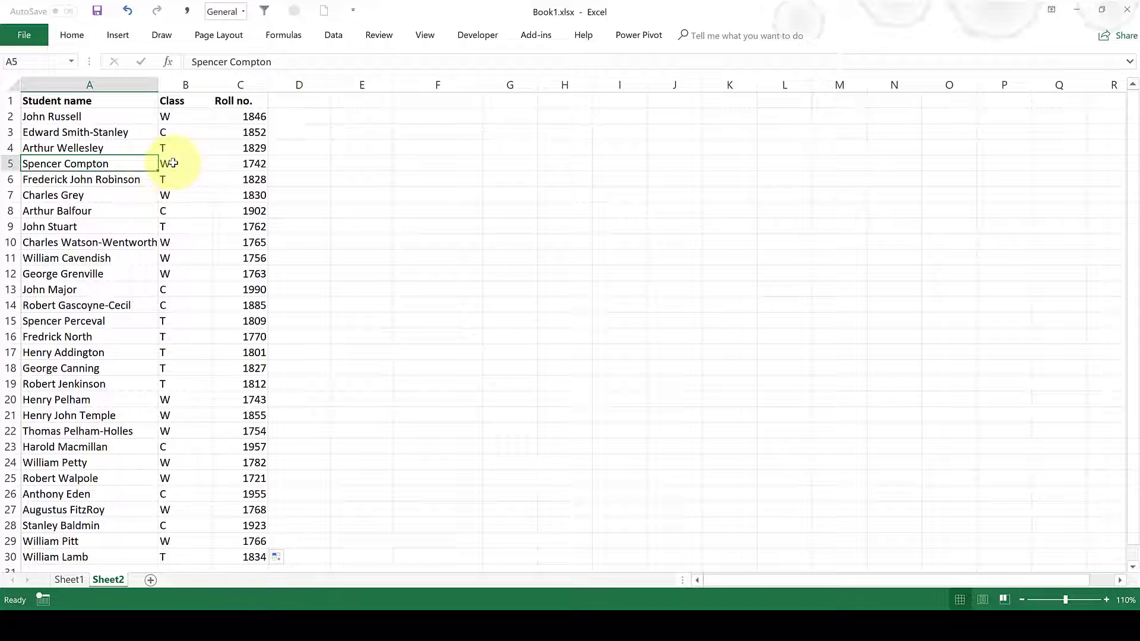
{"action": "left_click", "coordinate": [244, 166]}
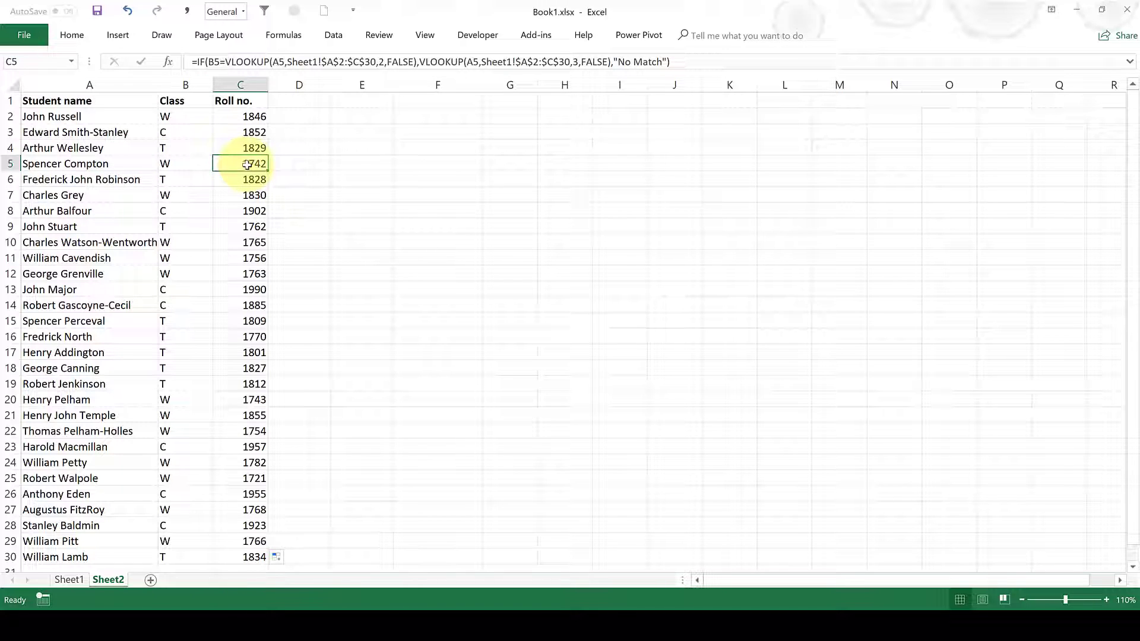
{"action": "left_click", "coordinate": [69, 580]}
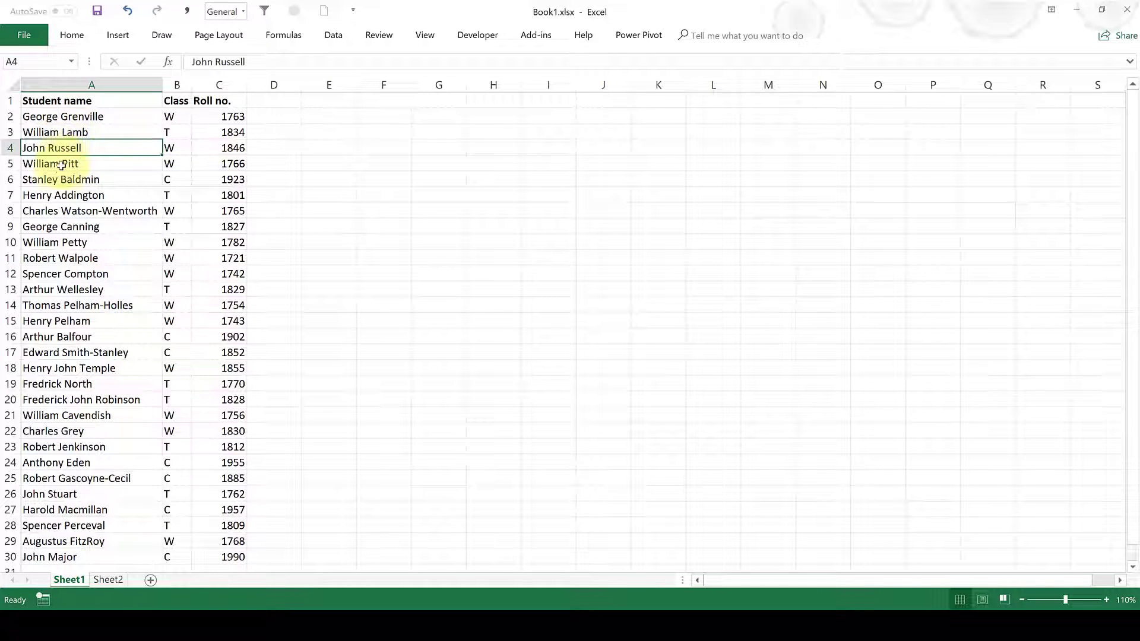
{"action": "left_click", "coordinate": [71, 272]}
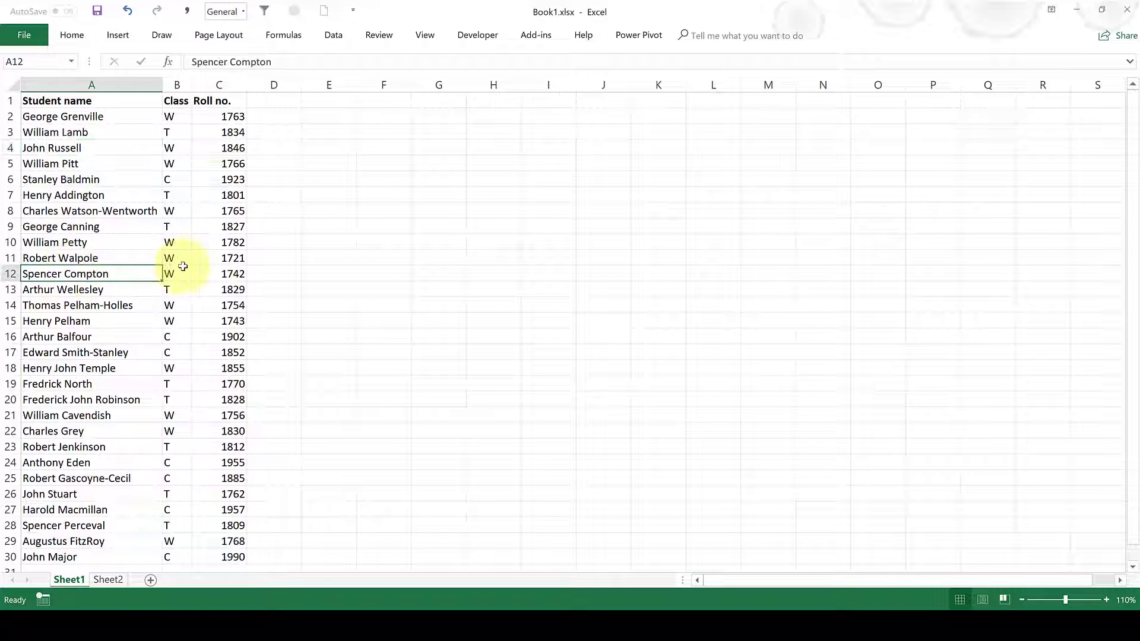
{"action": "left_click", "coordinate": [176, 274]}
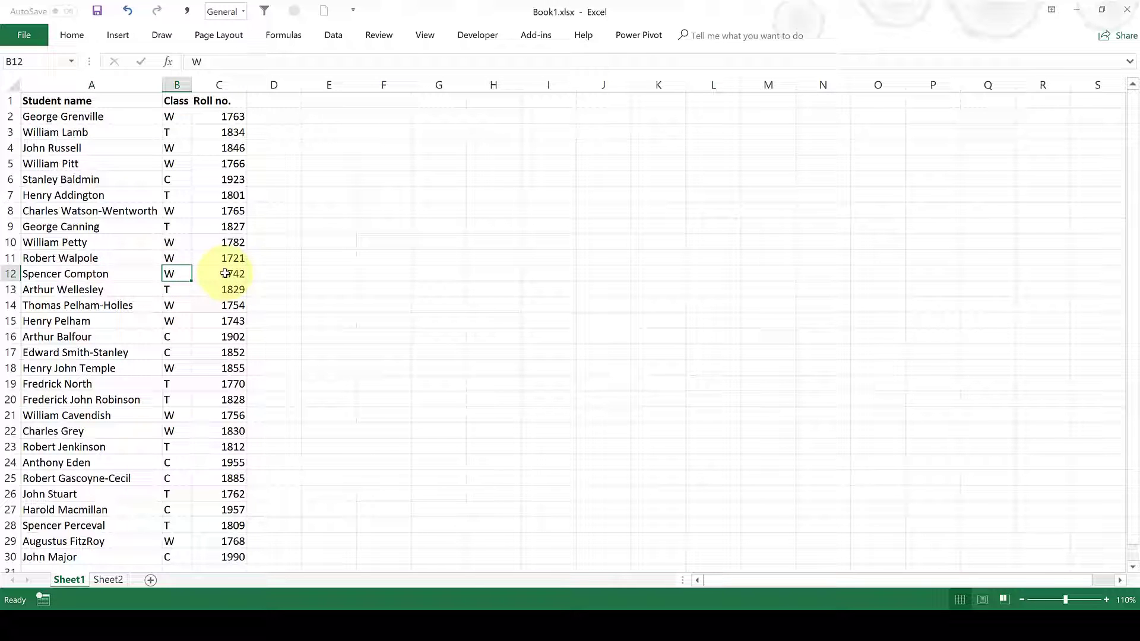
{"action": "left_click", "coordinate": [225, 274]}
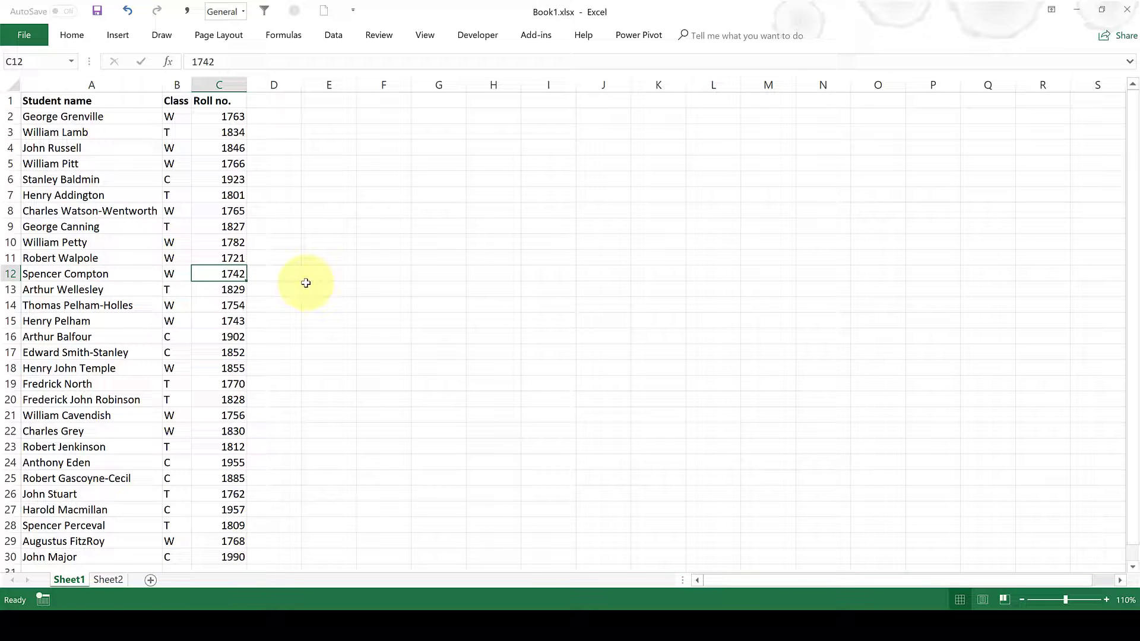
{"action": "left_click", "coordinate": [112, 580]}
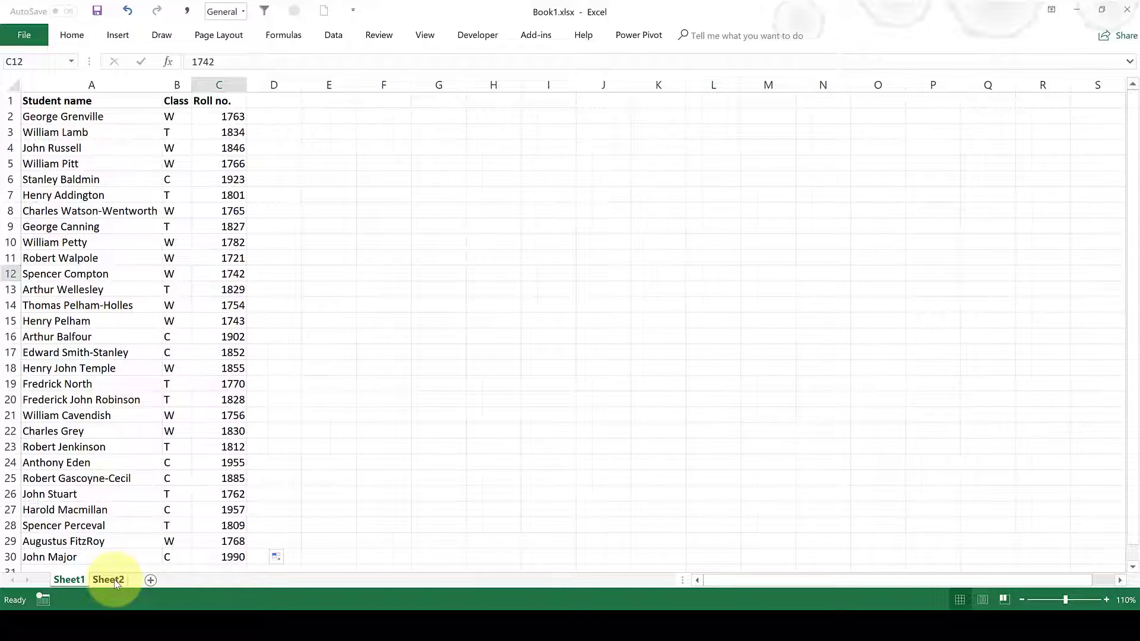